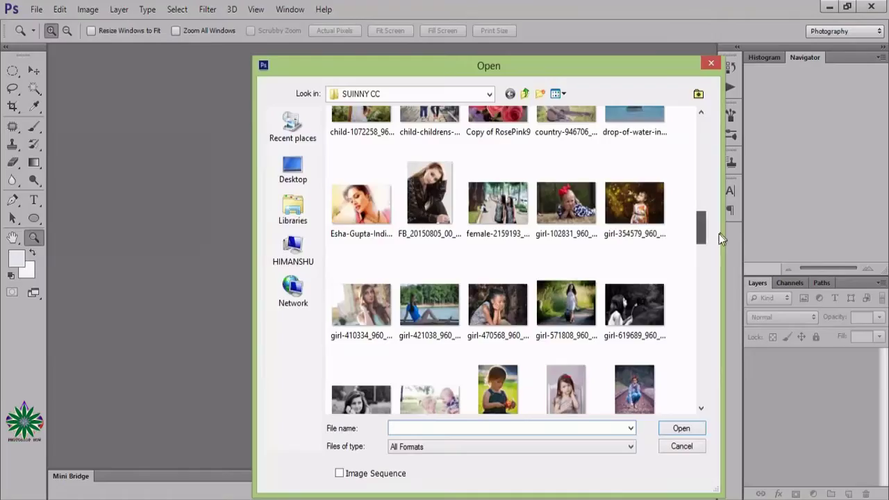
- Open girl-354579_960_720.jpg from the File > Open browser
double_click(632, 205)
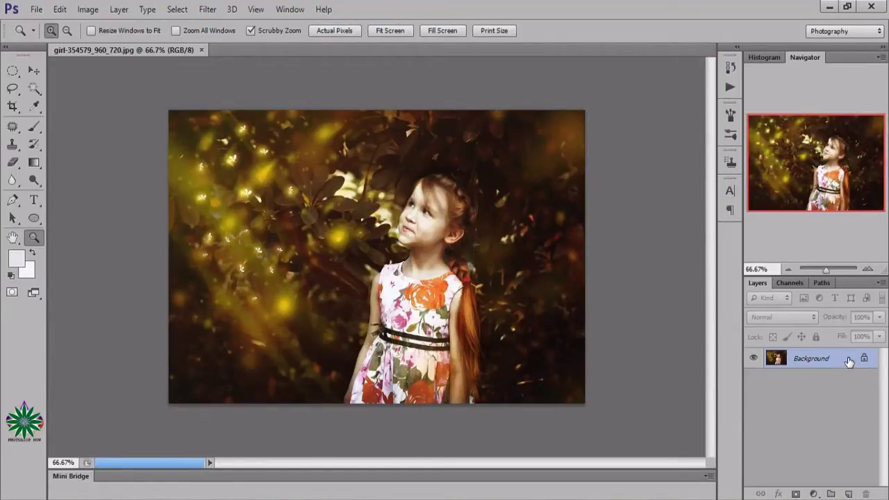
- Duplicate the Background layer into a Background copy and zoom toward the girl's face
left_click_drag(849, 360, 849, 494)
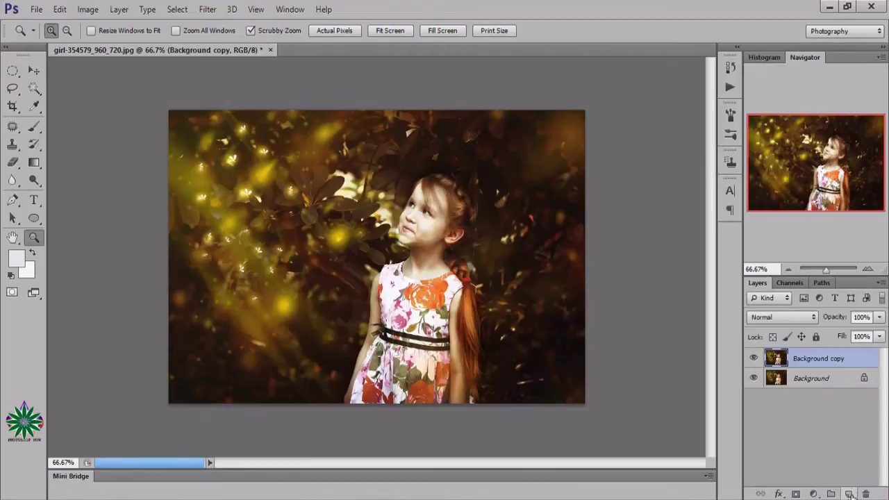
left_click(435, 294)
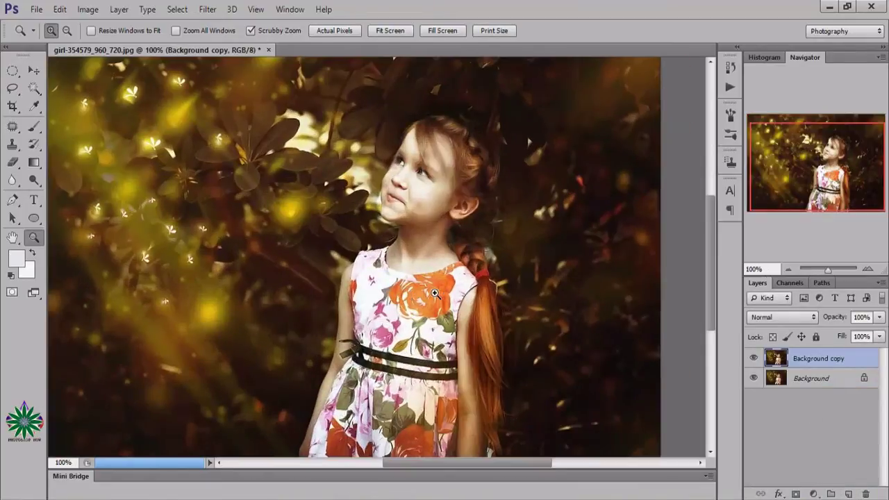
left_click(434, 293)
scroll(426, 289, "up", 3)
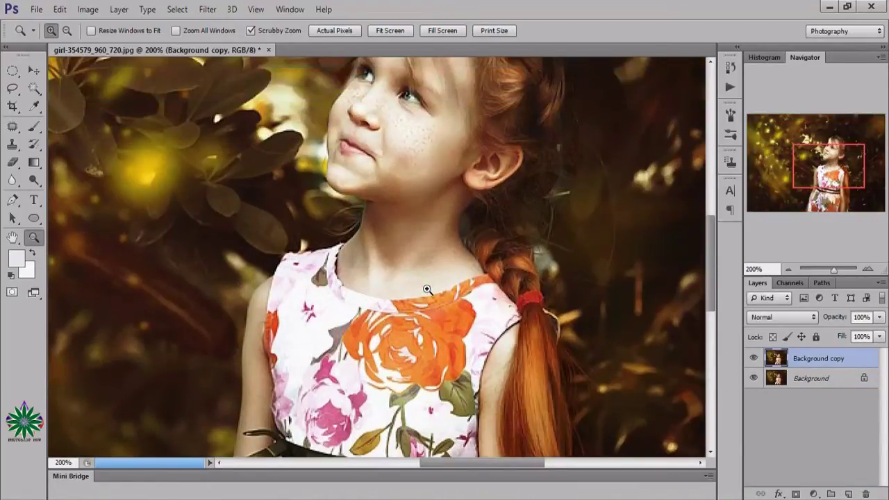
scroll(430, 313, "down", 5)
scroll(429, 314, "down", 3)
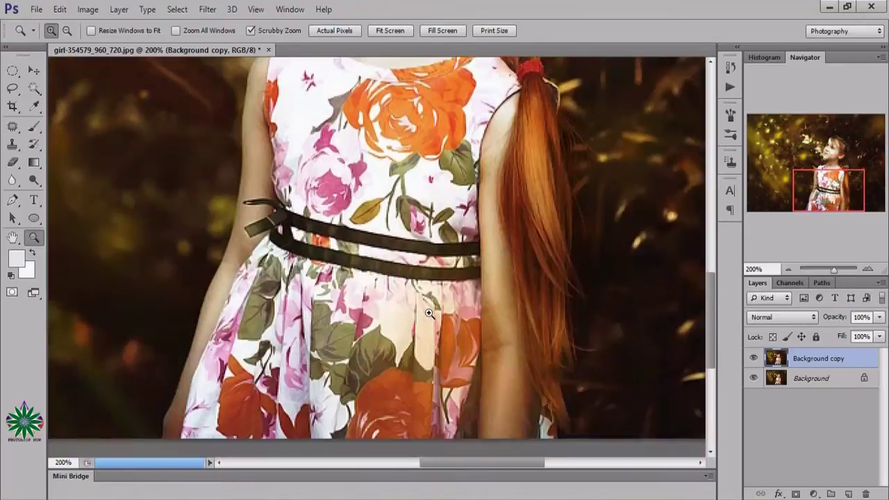
scroll(430, 313, "up", 2)
scroll(430, 313, "up", 2)
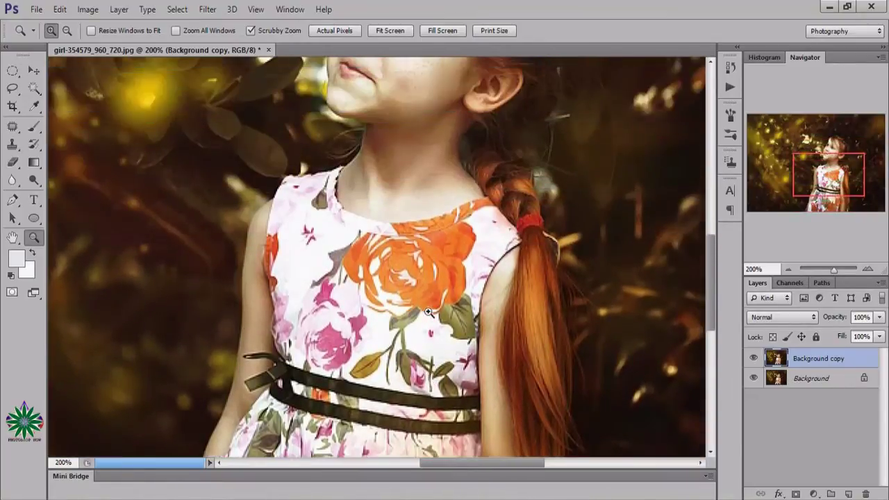
scroll(429, 312, "up", 2)
- Zoom in to 500% on the freckled cheek to inspect the skin
left_click(427, 295)
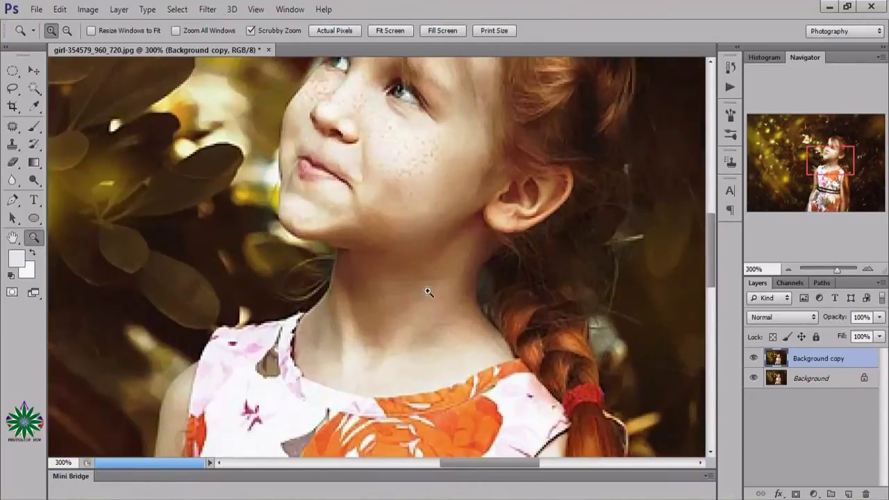
scroll(427, 292, "up", 2)
left_click(427, 292)
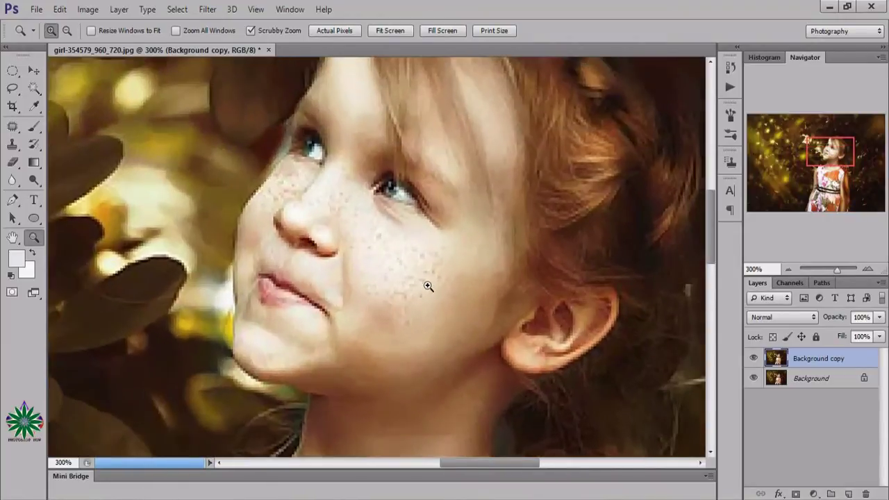
left_click(440, 271)
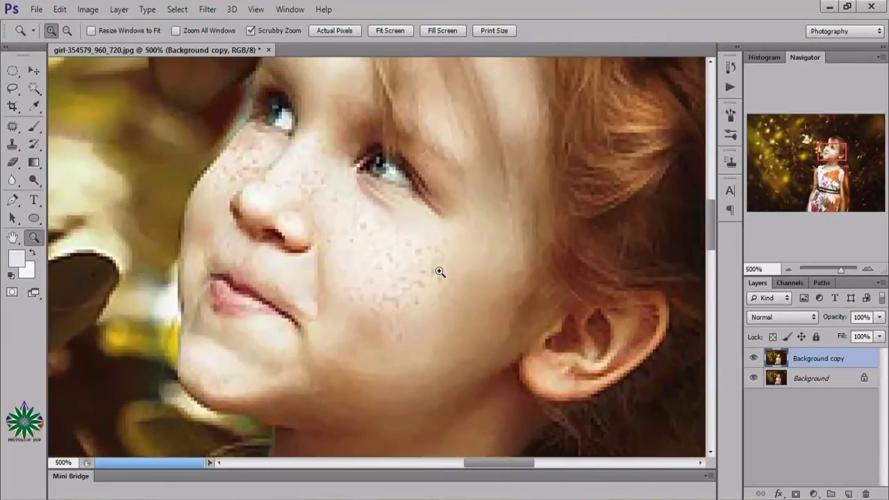
scroll(459, 306, "up", 2)
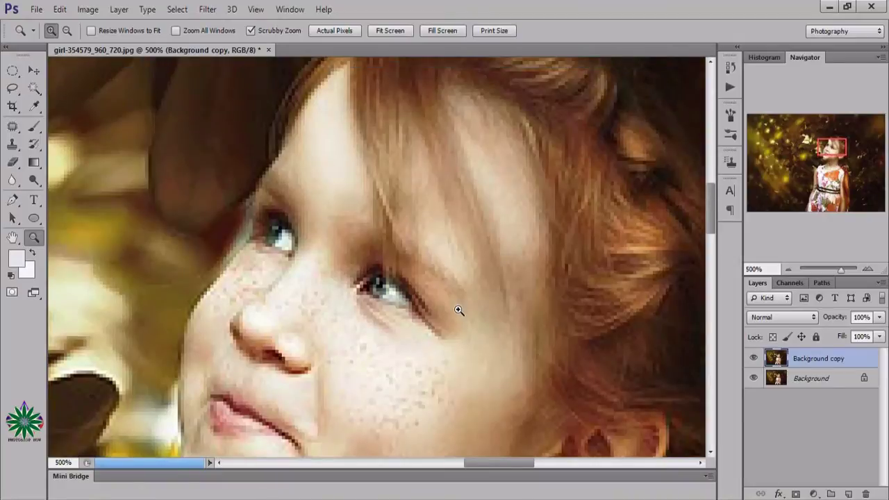
scroll(459, 310, "up", 1)
scroll(459, 310, "down", 1)
scroll(458, 310, "down", 1)
scroll(459, 310, "down", 1)
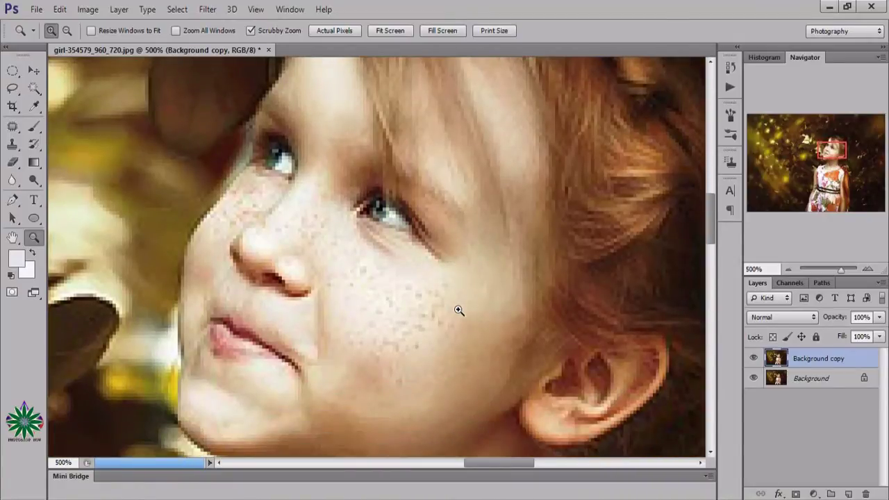
scroll(458, 310, "down", 1)
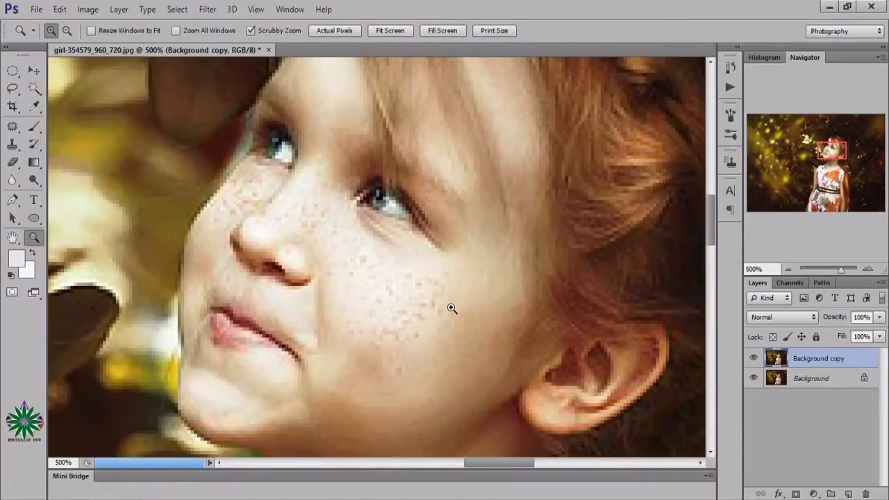
left_click(13, 127)
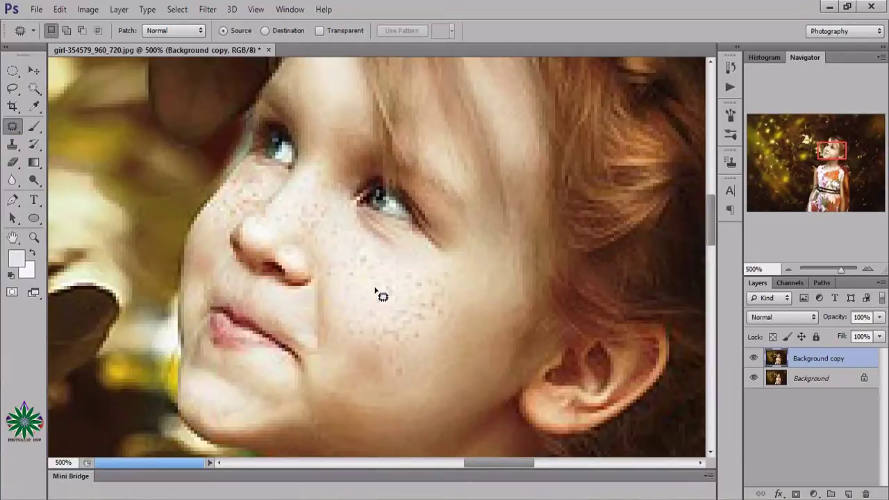
- Patch the freckled areas below the eye with clean forehead skin
left_click_drag(375, 291, 369, 310)
mouse_move(404, 335)
left_mouse_down()
mouse_move(414, 310)
mouse_move(377, 298)
mouse_move(340, 88)
mouse_move(330, 88)
left_mouse_up()
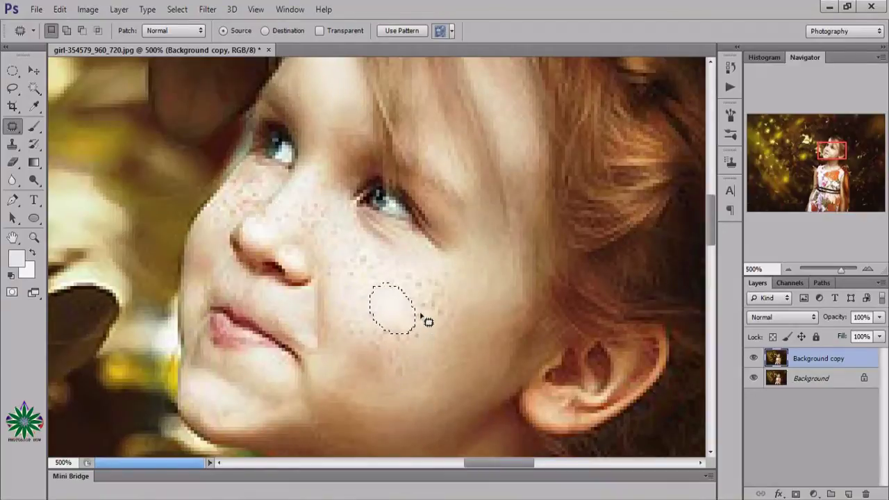
key("ctrl+d")
left_click_drag(436, 349, 410, 363)
left_click_drag(428, 313, 331, 82)
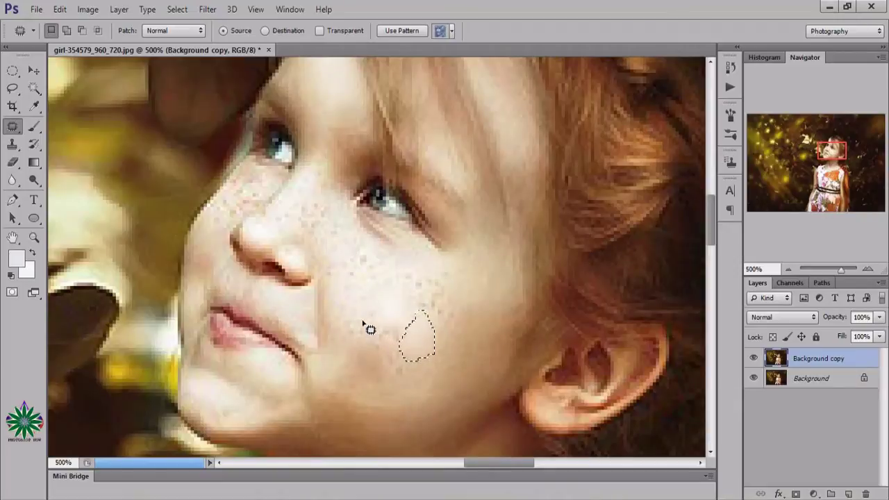
left_click_drag(362, 322, 381, 325)
mouse_move(413, 369)
left_mouse_down()
mouse_move(398, 389)
mouse_move(360, 327)
mouse_move(332, 84)
left_mouse_up()
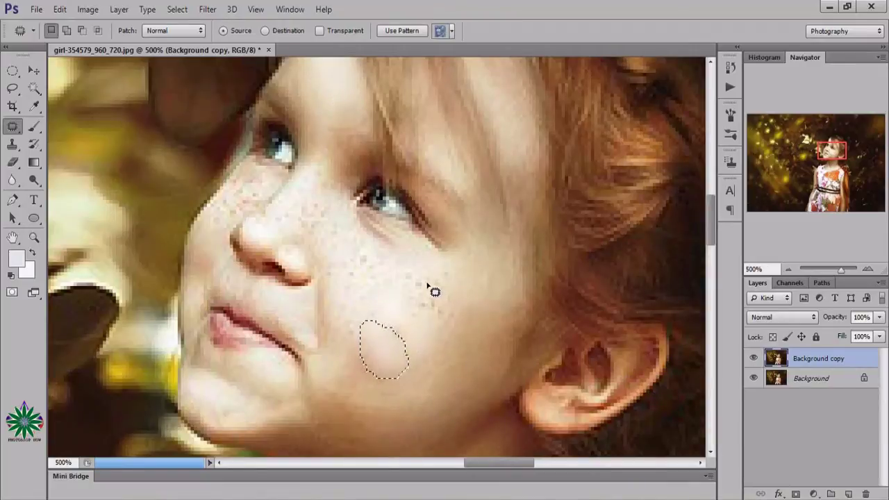
key("ctrl+d")
- Patch two more freckled cheek spots with forehead skin
left_click_drag(445, 318, 467, 317)
left_click_drag(431, 288, 431, 287)
left_click_drag(462, 314, 335, 89)
key("ctrl+d")
left_click_drag(394, 273, 321, 94)
left_click_drag(310, 207, 298, 218)
left_click_drag(311, 217, 331, 86)
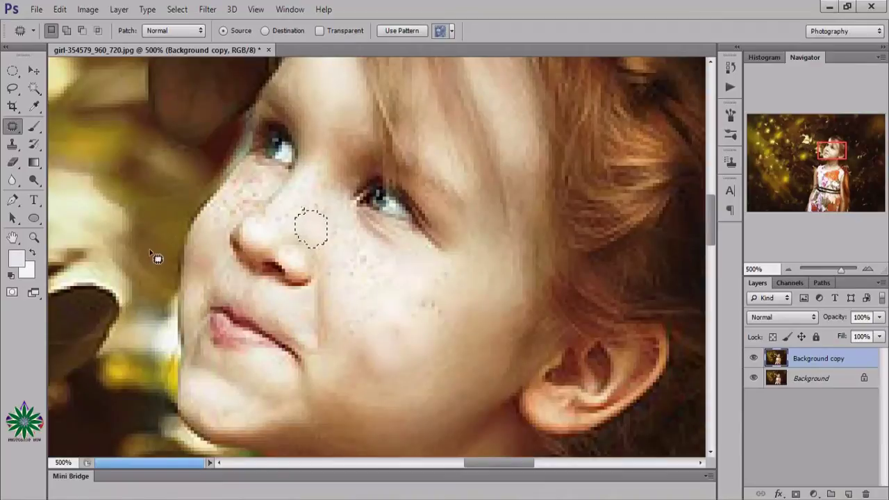
- Zoom out to 400% to see more of the face
left_click(34, 238)
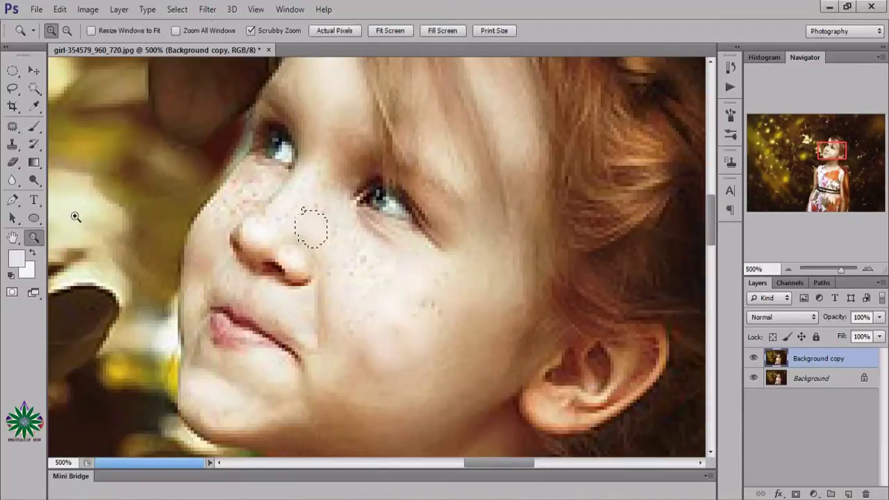
left_click(66, 30)
left_click(285, 229)
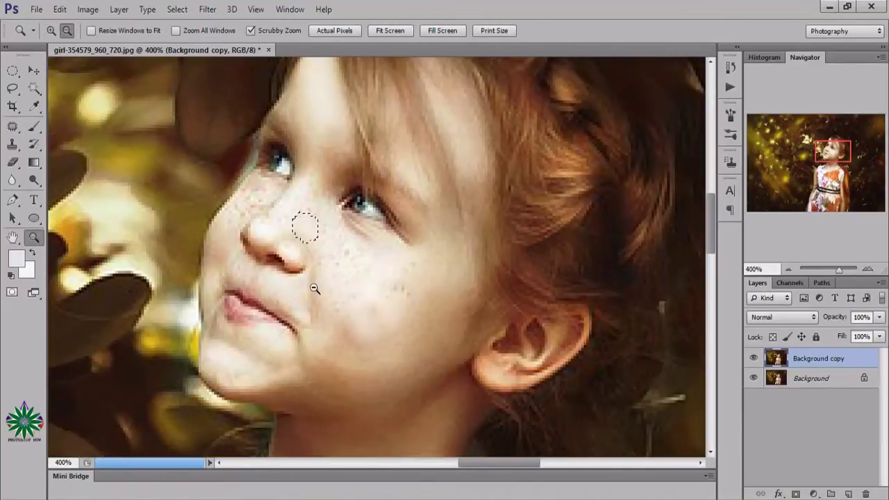
scroll(330, 286, "up", 1)
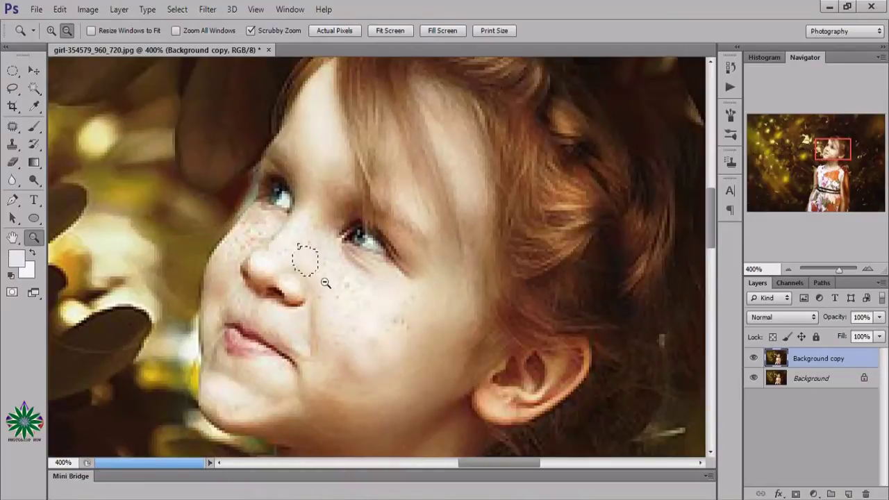
key("j")
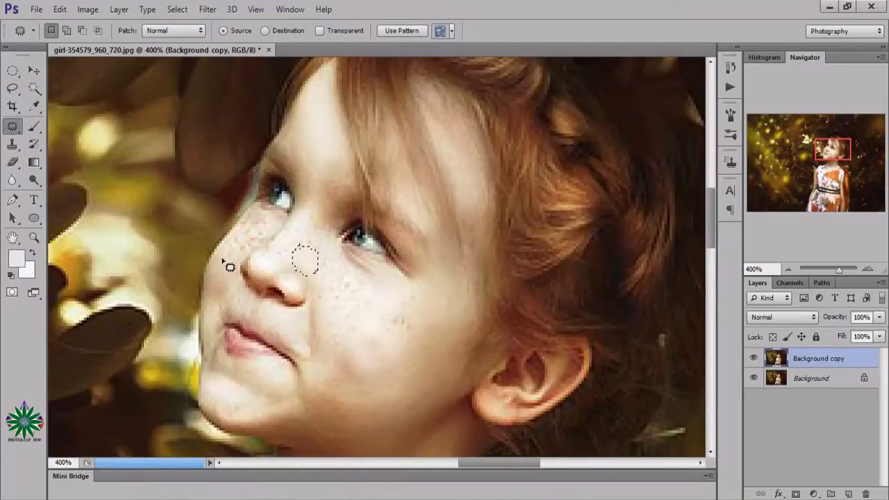
- Patch two freckled spots beside the nose with clean forehead skin
left_click_drag(243, 230, 235, 255)
left_click_drag(241, 236, 317, 137)
left_click_drag(263, 216, 257, 235)
left_click_drag(260, 217, 262, 231)
left_click_drag(280, 189, 320, 135)
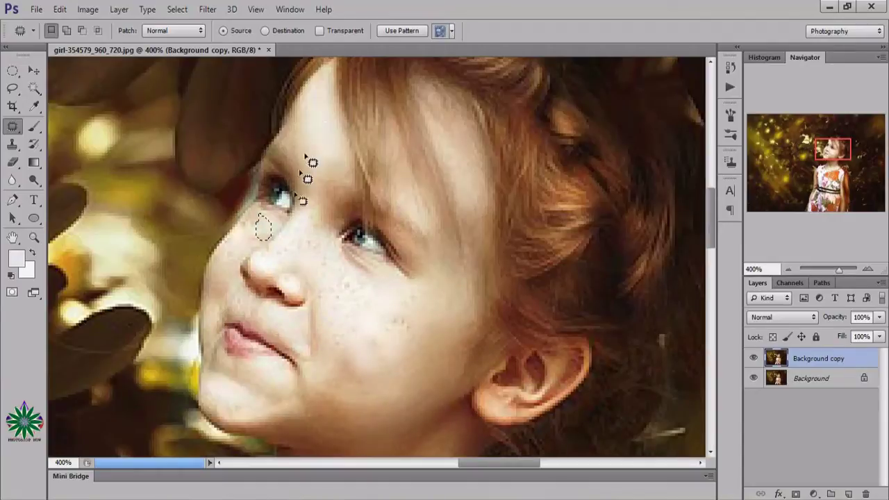
left_click(215, 351)
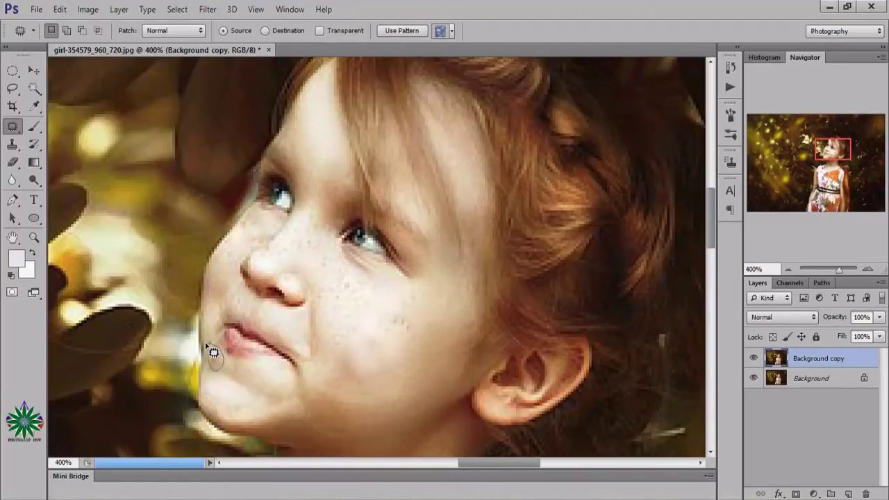
- Patch the chin and lip-edge blemish and a cheek spot with forehead skin
mouse_move(225, 355)
left_mouse_down()
mouse_move(212, 351)
mouse_move(316, 134)
left_mouse_up()
key("ctrl+d")
mouse_move(401, 347)
left_mouse_down()
mouse_move(420, 341)
mouse_move(387, 324)
mouse_move(323, 143)
left_mouse_up()
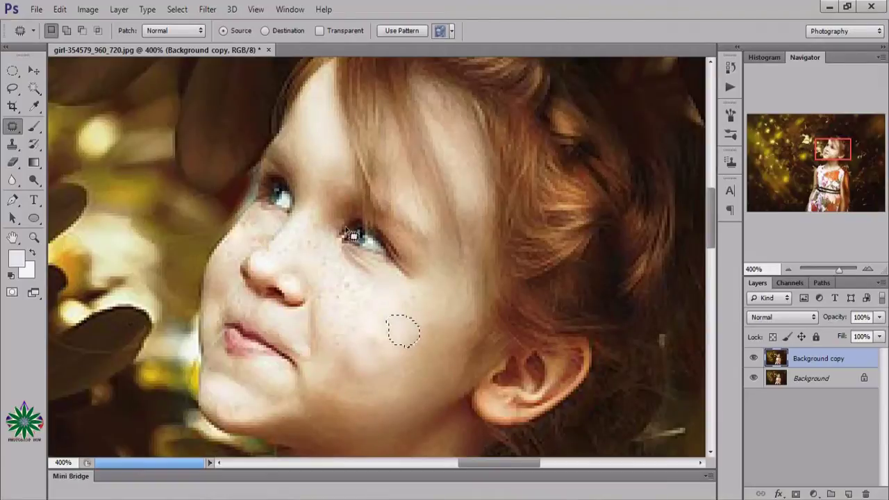
mouse_move(437, 300)
left_mouse_down()
mouse_move(422, 324)
mouse_move(434, 349)
mouse_move(453, 348)
mouse_move(446, 312)
mouse_move(315, 129)
left_mouse_up()
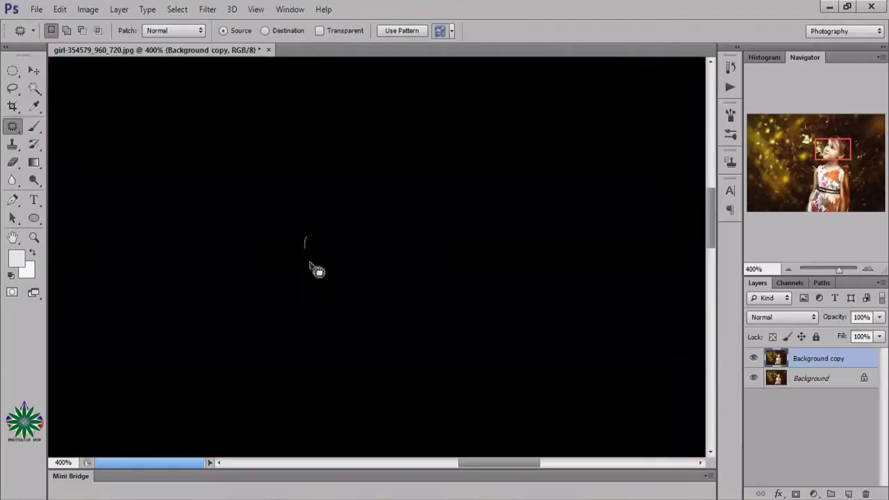
- Patch the freckles beside the eye and nose with forehead skin
mouse_move(306, 238)
left_mouse_down()
mouse_move(328, 273)
mouse_move(317, 133)
left_mouse_up()
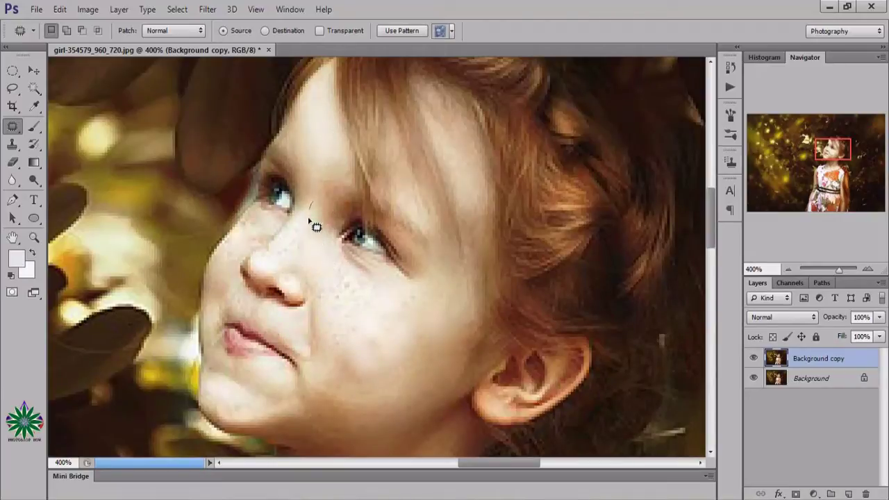
mouse_move(335, 238)
left_mouse_down()
mouse_move(314, 210)
mouse_move(326, 134)
left_mouse_up()
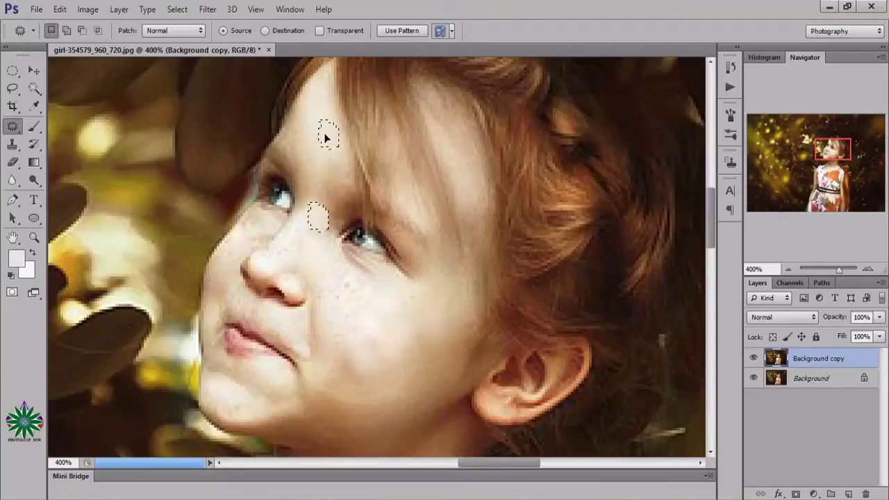
mouse_move(247, 240)
left_mouse_down()
mouse_move(267, 257)
mouse_move(245, 241)
mouse_move(258, 237)
mouse_move(317, 138)
left_mouse_up()
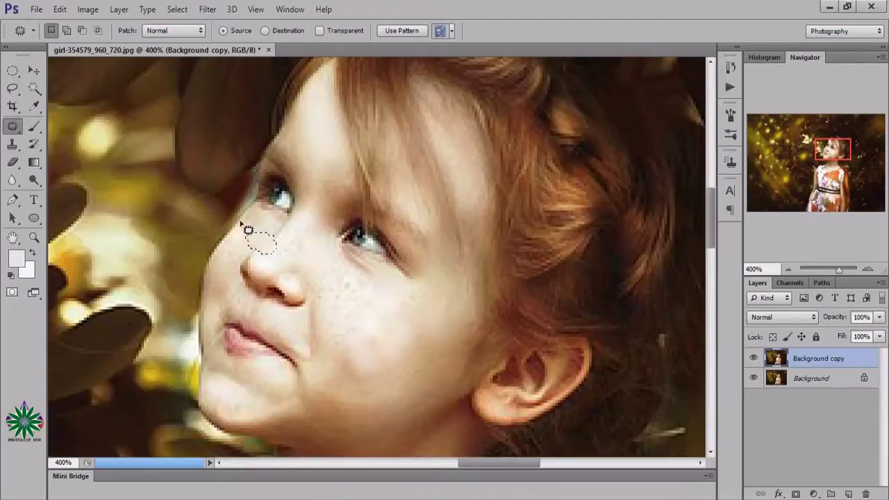
left_click_drag(248, 228, 269, 221)
mouse_move(258, 236)
left_mouse_down()
mouse_move(253, 229)
mouse_move(324, 127)
left_mouse_up()
key("ctrl+d")
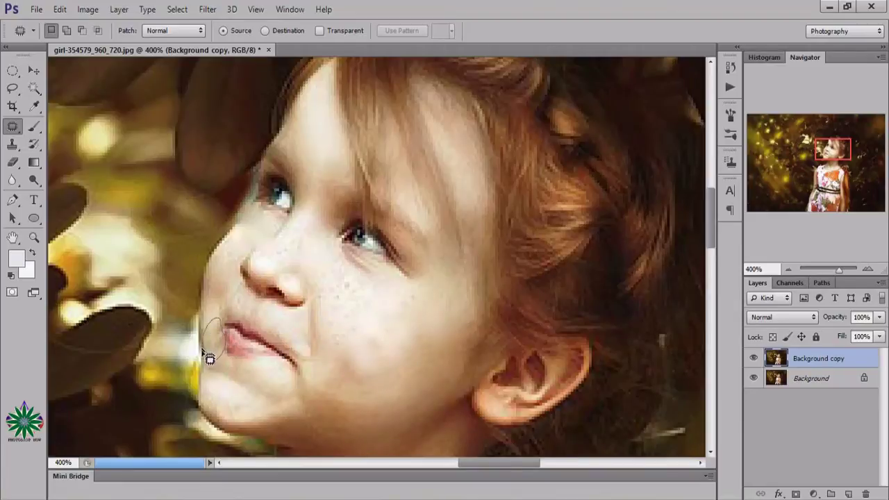
- Patch the lip-corner spot and another cheek spot with nearby clean skin
left_click_drag(209, 331, 212, 351)
left_click_drag(221, 316, 325, 141)
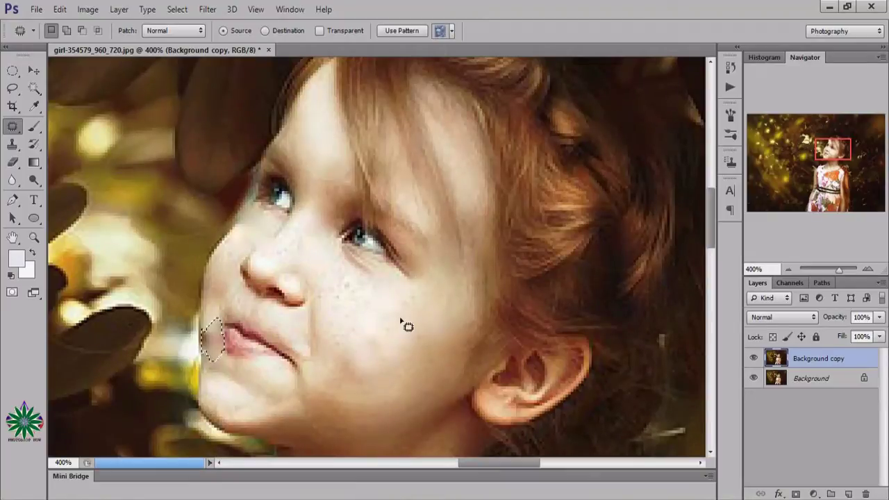
key("ctrl+d")
mouse_move(457, 305)
left_mouse_down()
mouse_move(454, 281)
mouse_move(424, 278)
mouse_move(317, 144)
left_mouse_up()
- Patch two spots on the cheek with forehead skin
scroll(369, 368, "down", 2)
scroll(369, 371, "down", 2)
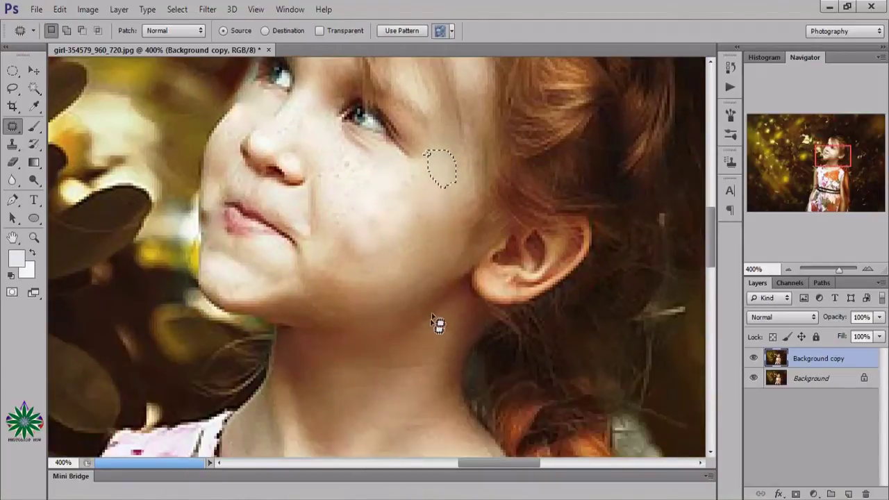
mouse_move(326, 158)
left_mouse_down()
mouse_move(355, 195)
mouse_move(331, 167)
left_mouse_up()
scroll(333, 174, "up", 1)
scroll(333, 208, "up", 1)
scroll(332, 243, "up", 1)
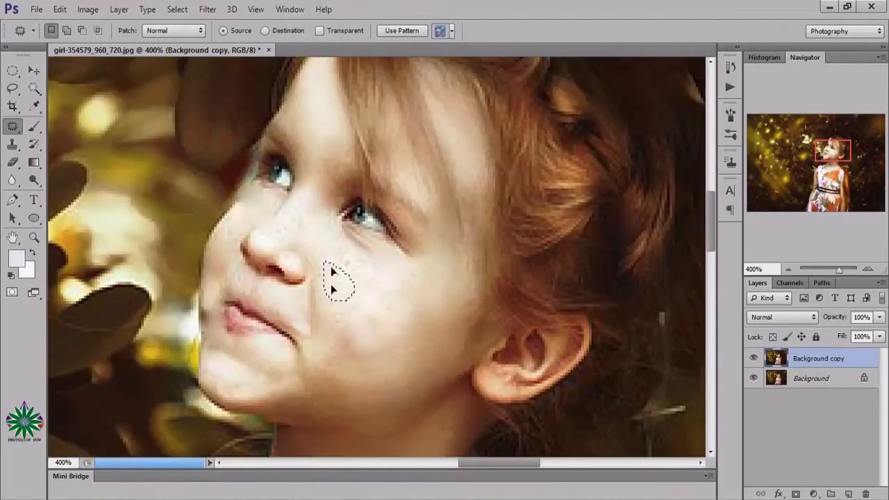
left_click_drag(331, 266, 310, 108)
mouse_move(339, 259)
left_mouse_down()
mouse_move(361, 281)
mouse_move(328, 123)
left_mouse_up()
key("ctrl+d")
- Cover the spots under the nose and near the lips with forehead skin
left_click_drag(345, 352, 321, 116)
mouse_move(283, 238)
left_mouse_down()
mouse_move(312, 228)
mouse_move(279, 230)
mouse_move(298, 230)
mouse_move(317, 109)
left_mouse_up()
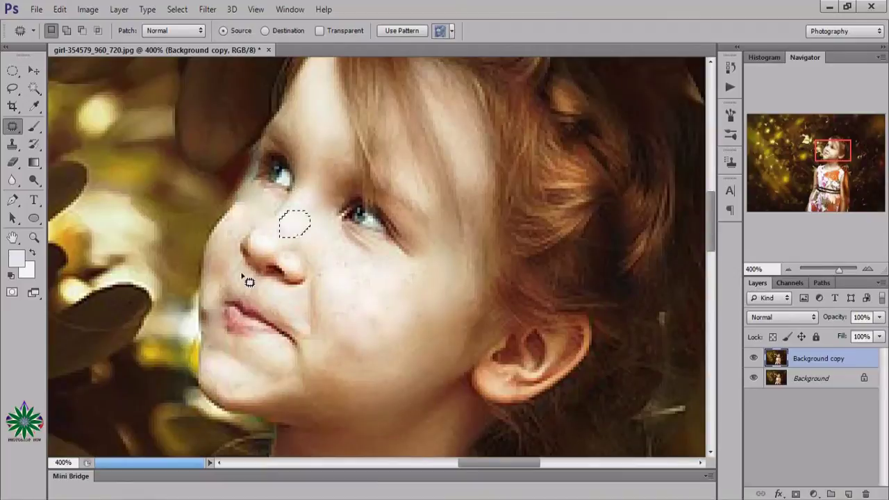
key("ctrl+d")
left_click_drag(231, 296, 317, 120)
- Patch the spot on the chin with clean forehead skin
scroll(369, 356, "down", 2)
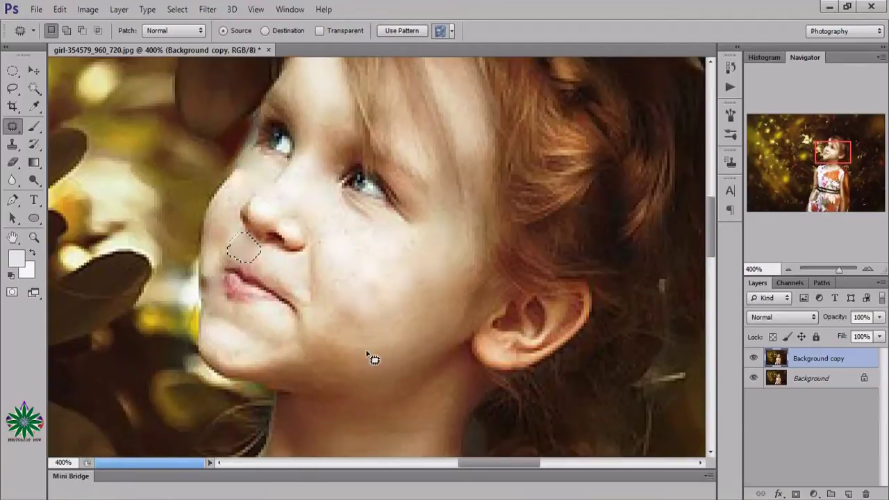
scroll(368, 356, "down", 1)
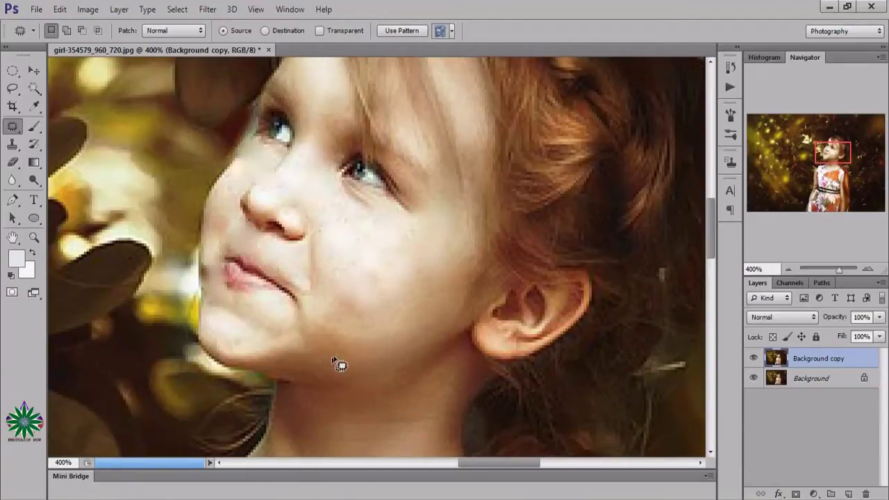
mouse_move(333, 361)
left_mouse_down()
mouse_move(306, 351)
mouse_move(330, 344)
mouse_move(319, 78)
left_mouse_up()
scroll(431, 289, "up", 2)
scroll(435, 290, "up", 2)
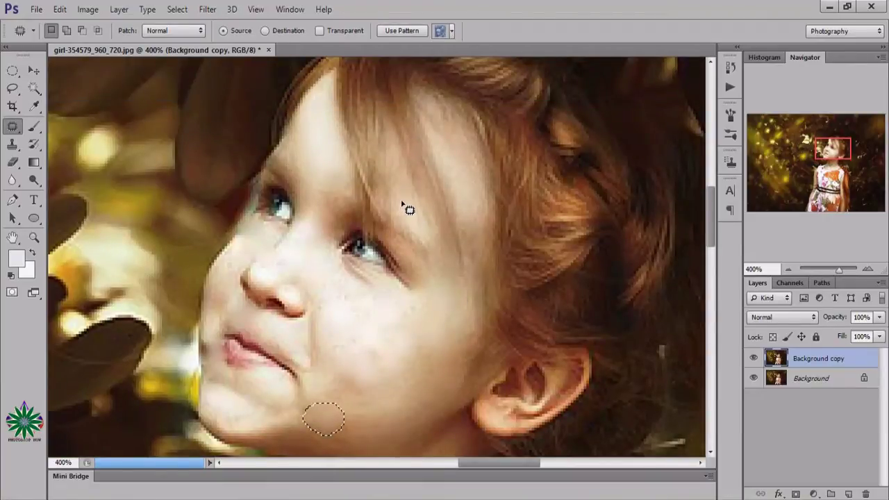
- Patch several blemishes on the forehead and its edge with clean skin
mouse_move(402, 201)
left_mouse_down()
mouse_move(415, 234)
mouse_move(437, 237)
left_mouse_up()
mouse_move(417, 209)
left_mouse_down()
mouse_move(358, 183)
mouse_move(322, 136)
mouse_move(310, 138)
left_mouse_up()
left_click_drag(446, 141, 444, 171)
left_click_drag(452, 174, 314, 149)
left_click_drag(461, 197, 478, 243)
mouse_move(470, 194)
left_mouse_down()
mouse_move(453, 204)
mouse_move(480, 217)
mouse_move(326, 157)
left_mouse_up()
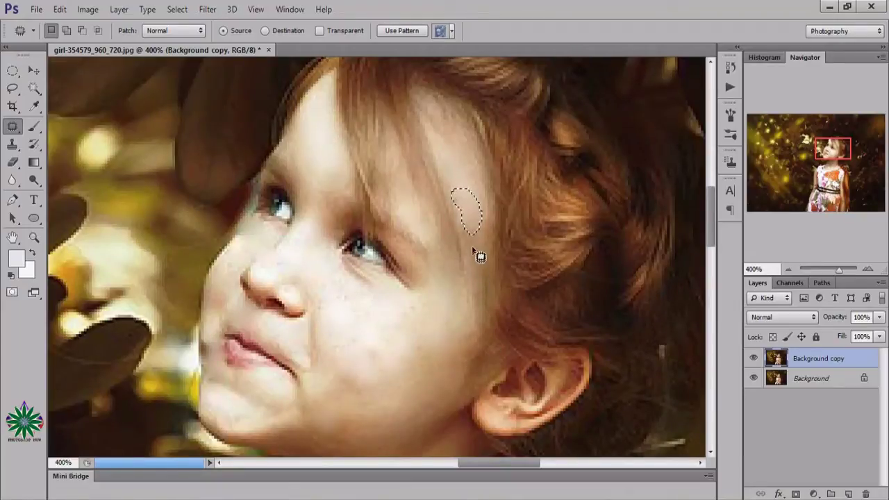
mouse_move(456, 151)
left_mouse_down()
mouse_move(482, 162)
mouse_move(457, 137)
mouse_move(407, 151)
mouse_move(306, 136)
left_mouse_up()
- Patch the spot beside the eye with forehead skin
scroll(493, 295, "down", 3)
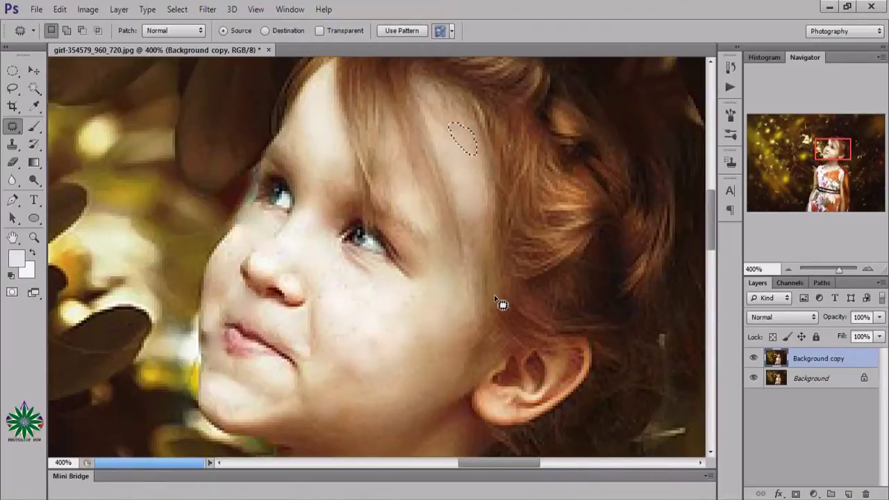
scroll(486, 307, "down", 2)
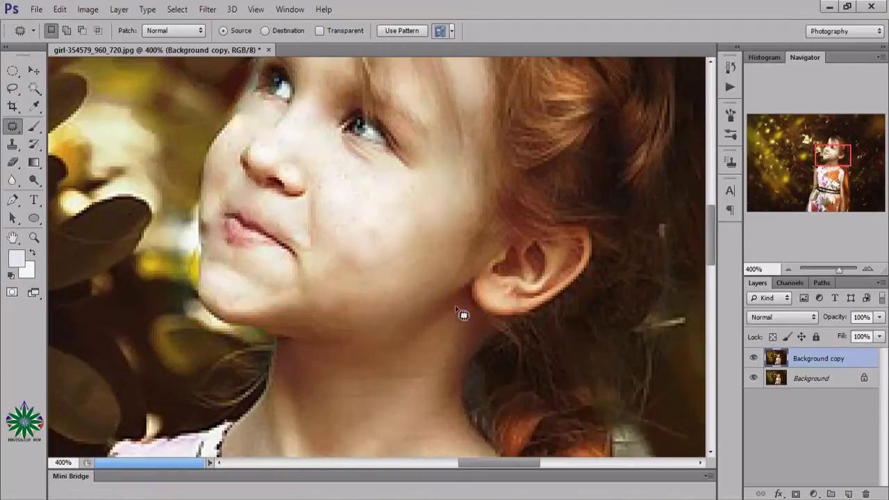
scroll(434, 305, "down", 2)
scroll(434, 309, "down", 3)
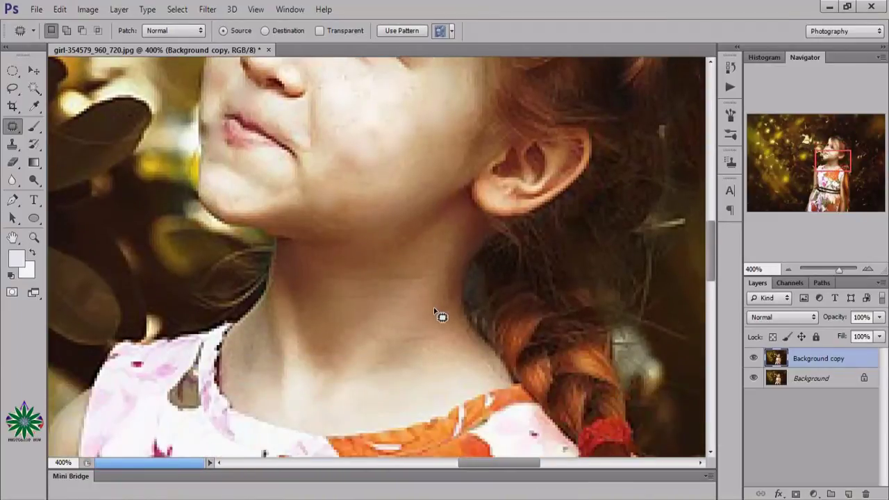
scroll(434, 310, "down", 1)
scroll(437, 309, "up", 5)
scroll(439, 306, "up", 1)
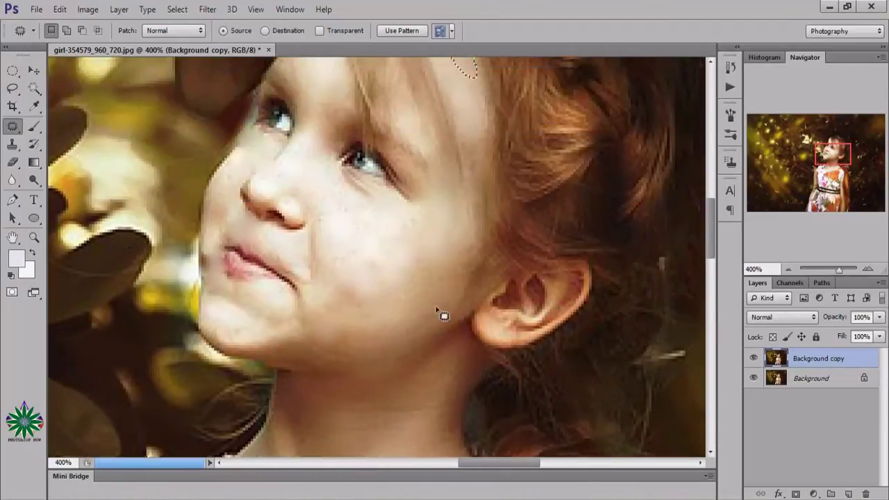
scroll(442, 299, "up", 1)
scroll(448, 297, "up", 1)
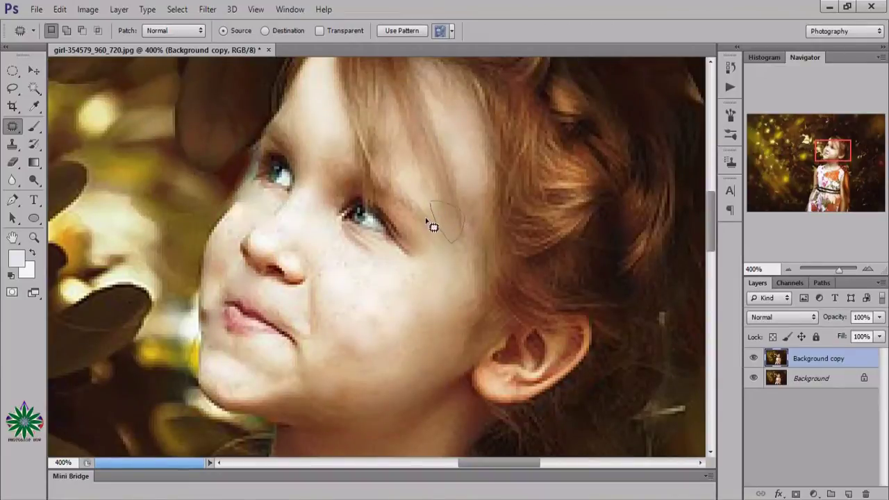
left_click_drag(452, 246, 321, 123)
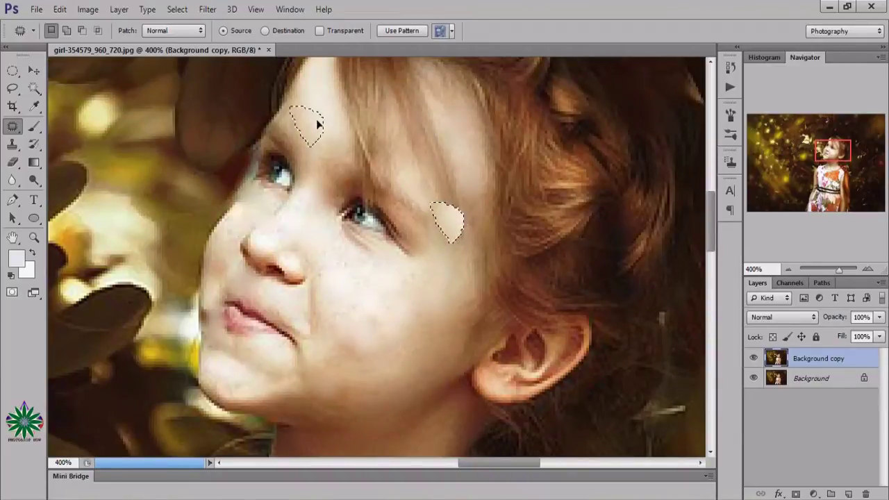
- Cover the lower-cheek spot near the ear with smooth forehead skin
scroll(459, 304, "down", 1)
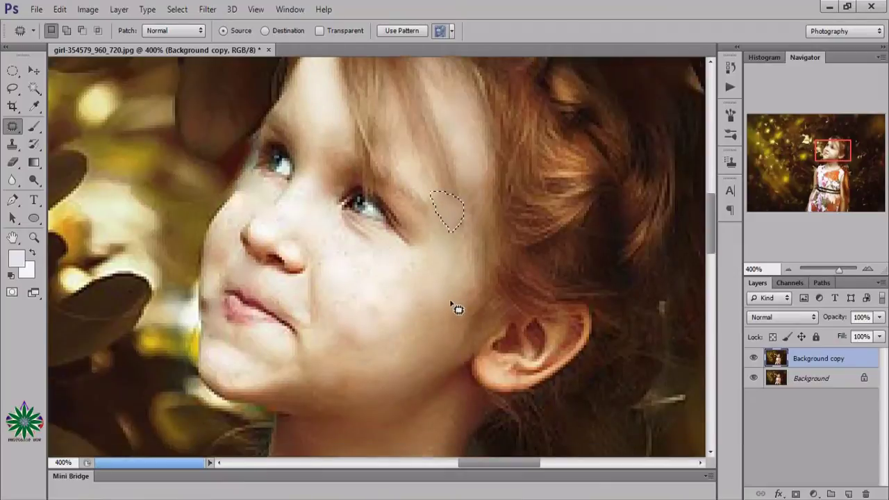
scroll(438, 300, "down", 1)
scroll(418, 286, "down", 1)
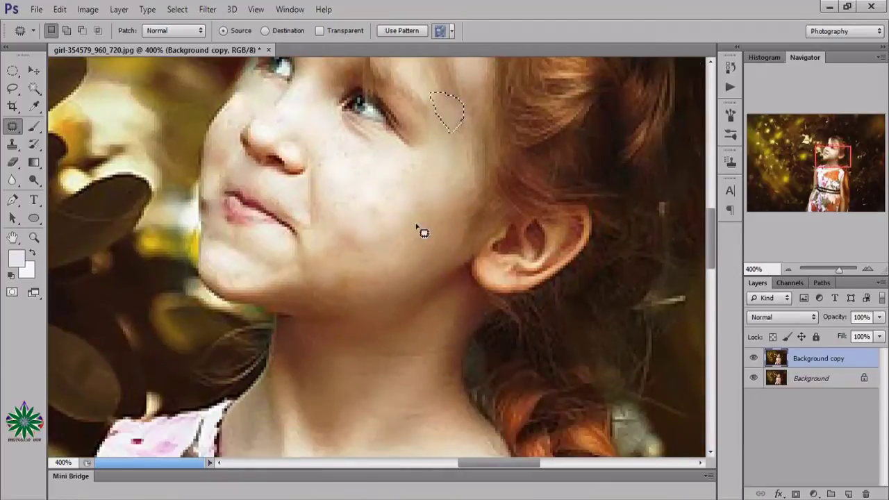
mouse_move(422, 243)
left_mouse_down()
mouse_move(425, 212)
mouse_move(404, 230)
left_mouse_up()
scroll(397, 264, "up", 2)
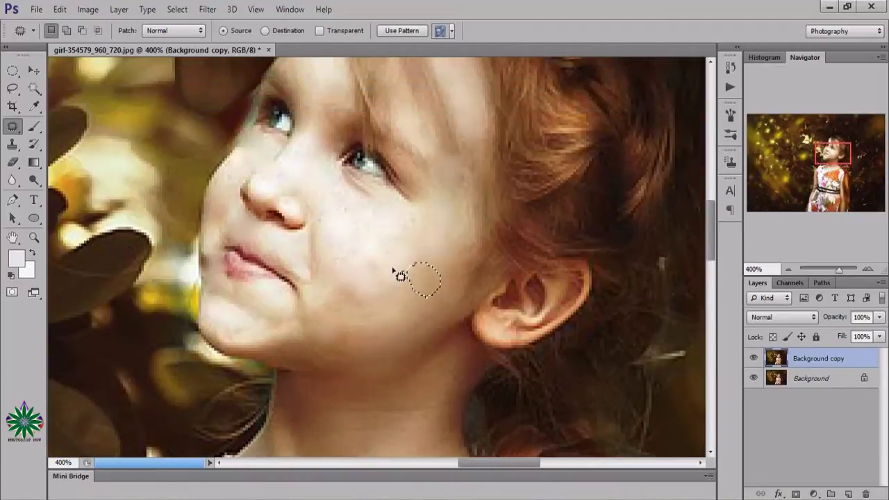
scroll(398, 276, "up", 1)
scroll(394, 285, "up", 2)
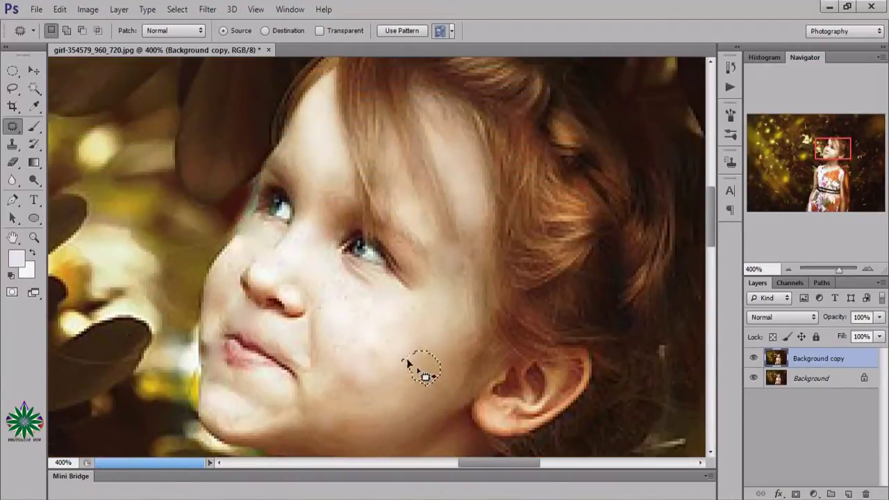
left_click_drag(421, 358, 314, 146)
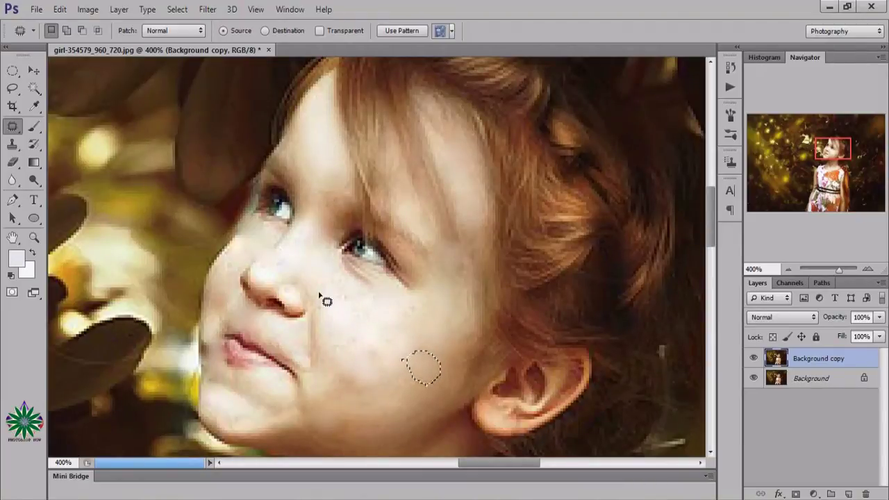
scroll(314, 295, "down", 2)
scroll(321, 309, "up", 1)
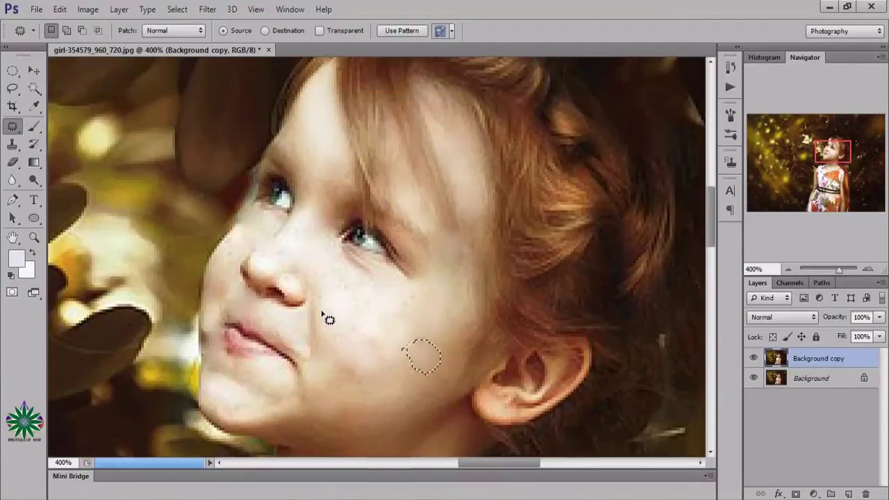
scroll(321, 309, "up", 2)
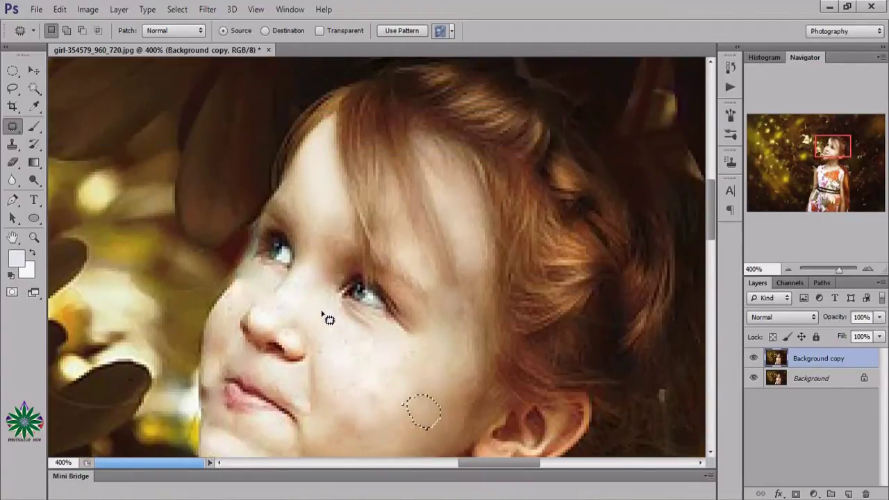
left_click(33, 237)
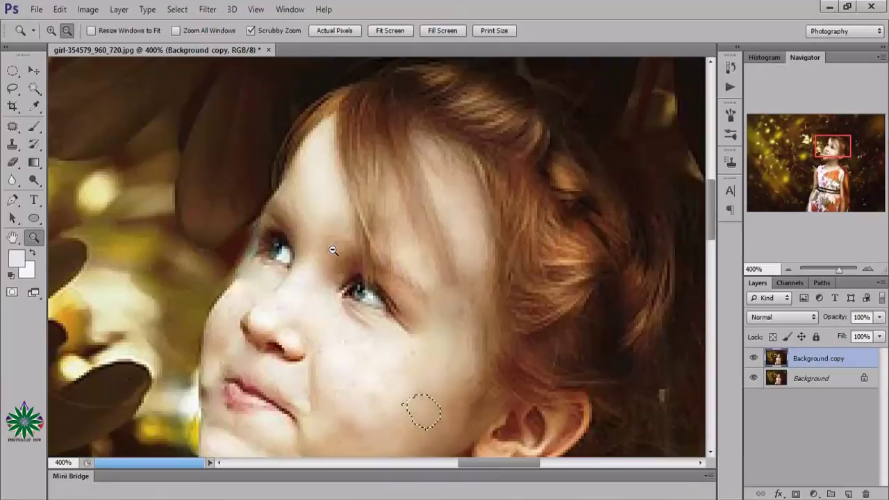
left_click(333, 250)
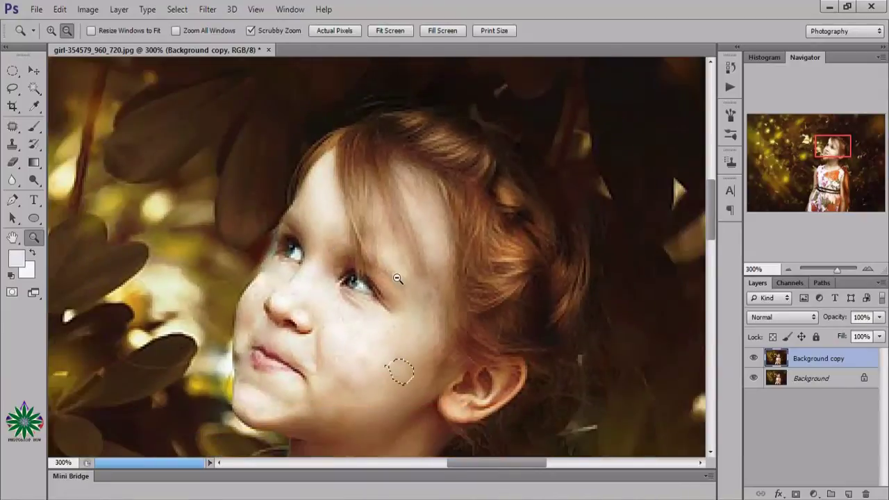
left_click(13, 127)
left_click(410, 352)
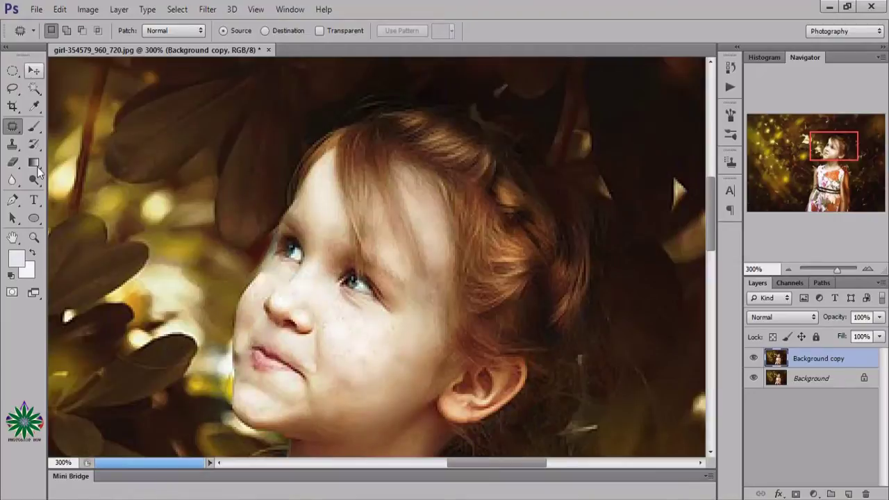
left_click(34, 237)
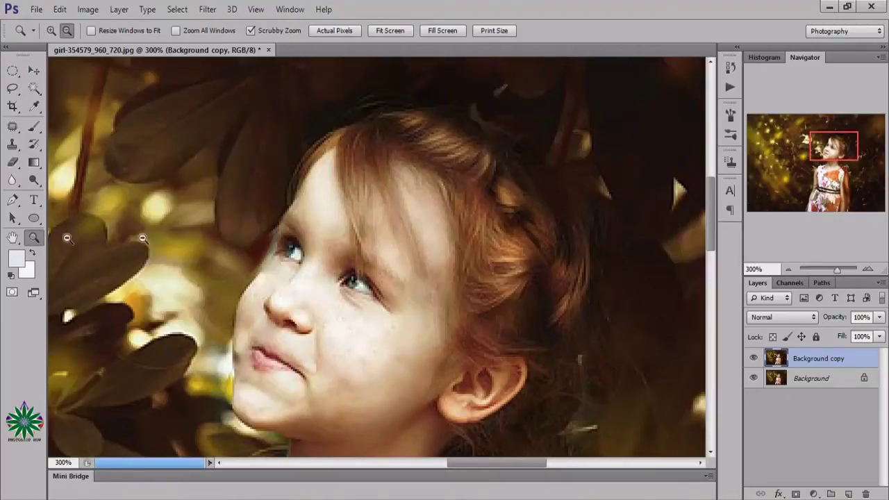
left_click(373, 239)
scroll(511, 294, "down", 2)
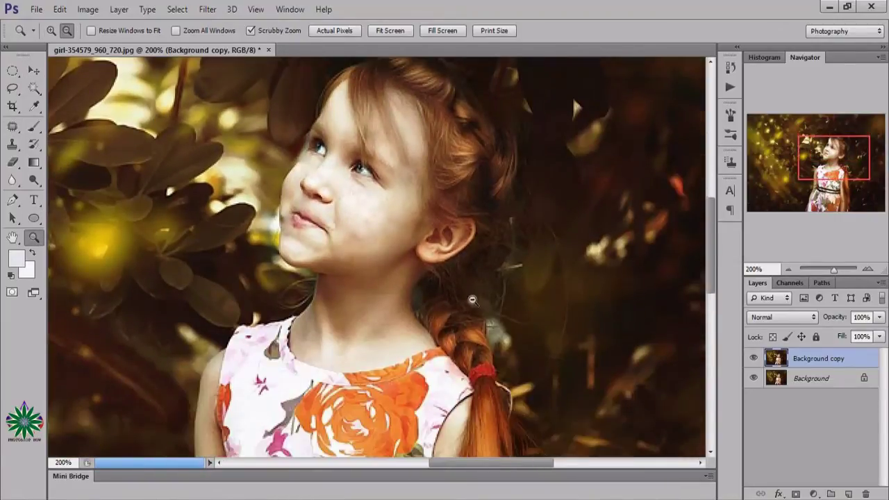
left_click(468, 300)
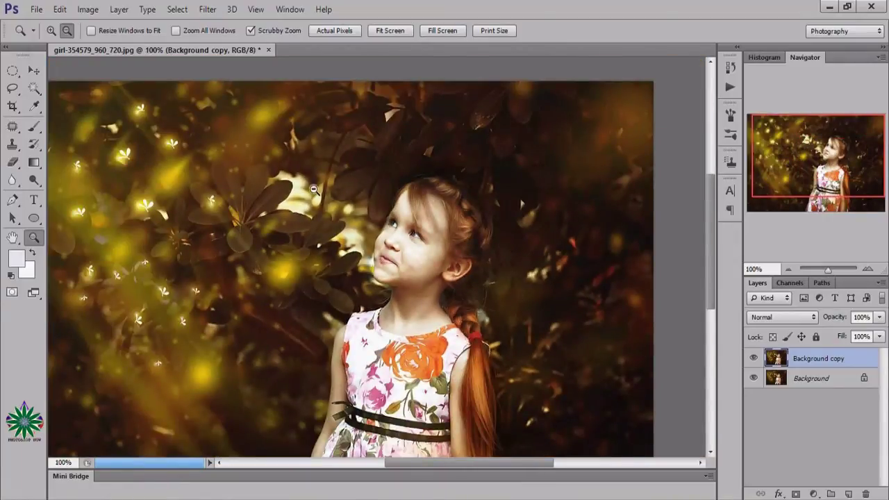
left_click(327, 246)
left_click(381, 463)
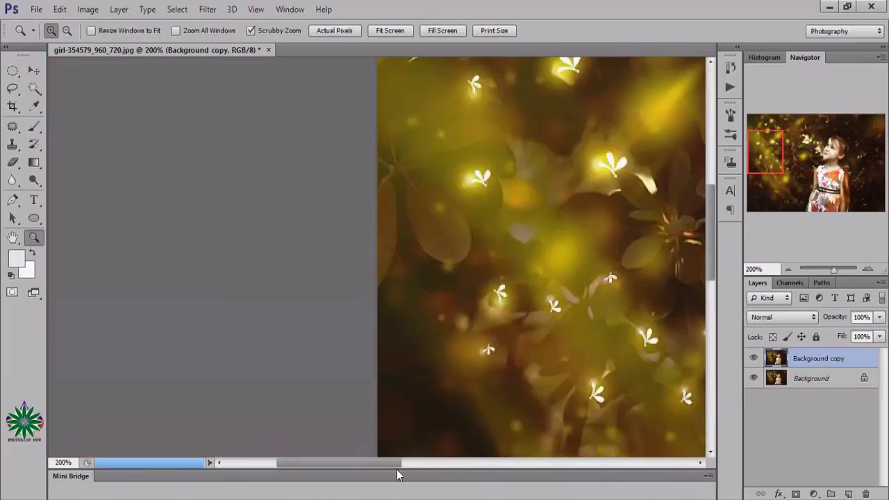
left_click_drag(393, 467, 533, 456)
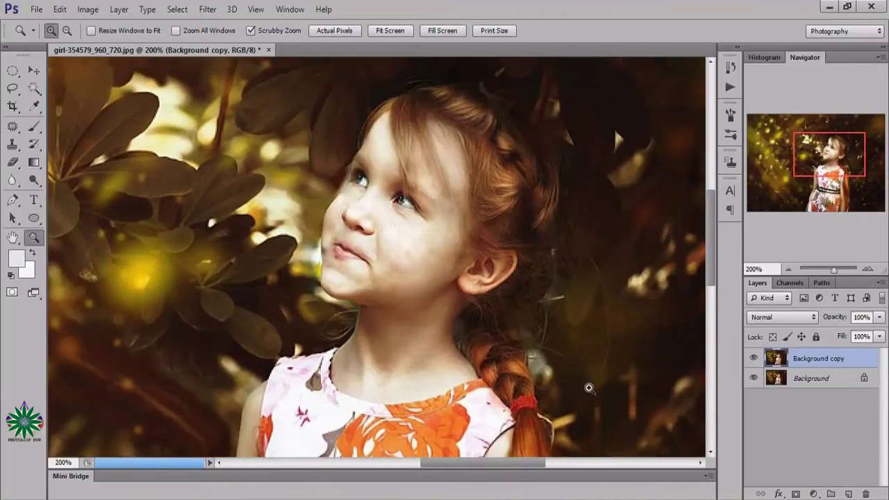
- Add Color Fill 1 in blue 2348e7 with Screen blend mode at 32% opacity
left_click(815, 494)
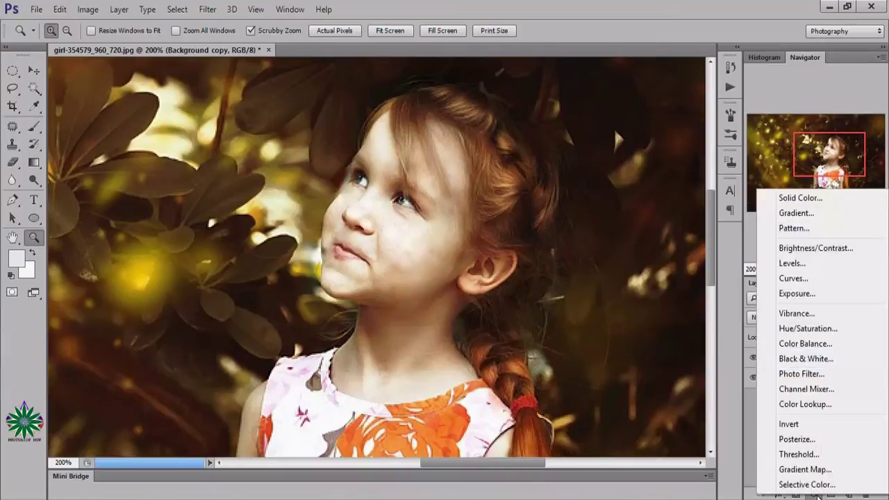
left_click(803, 199)
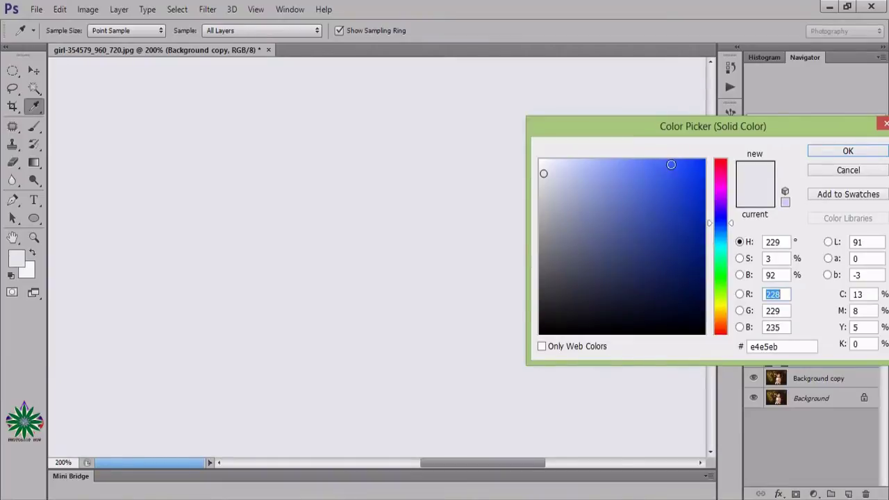
left_click(680, 175)
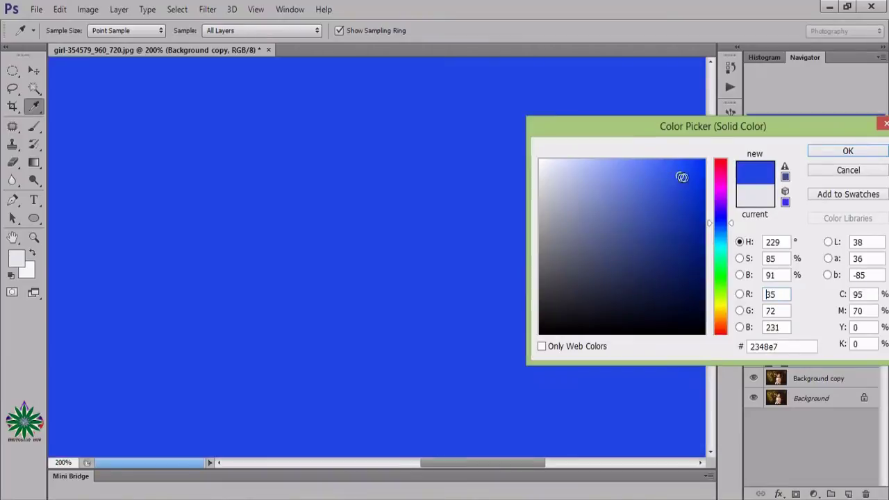
left_click(828, 151)
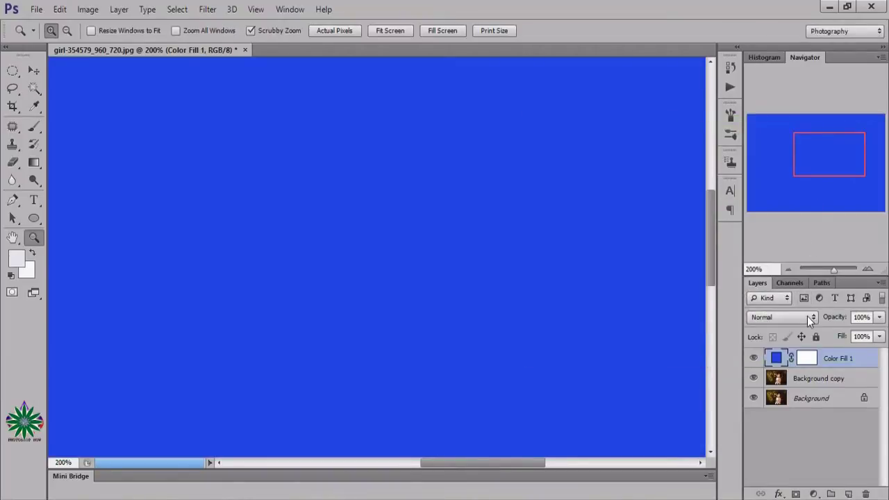
left_click(808, 316)
left_click(768, 114)
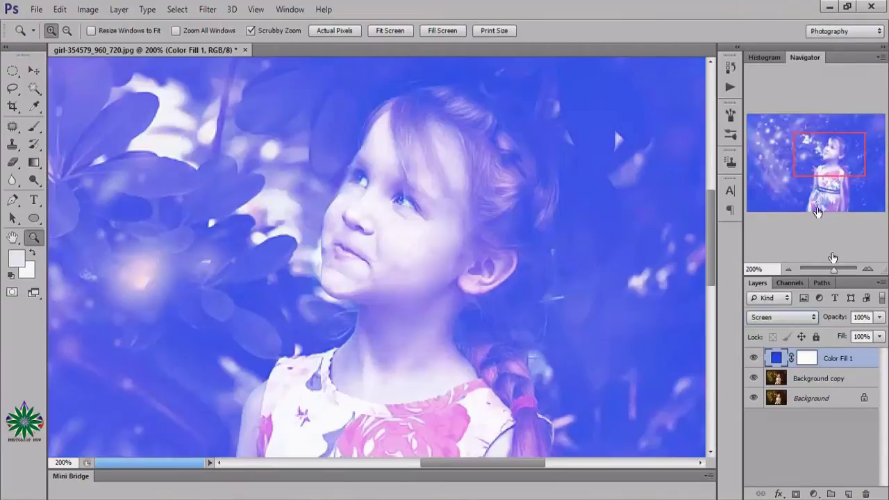
left_click(879, 317)
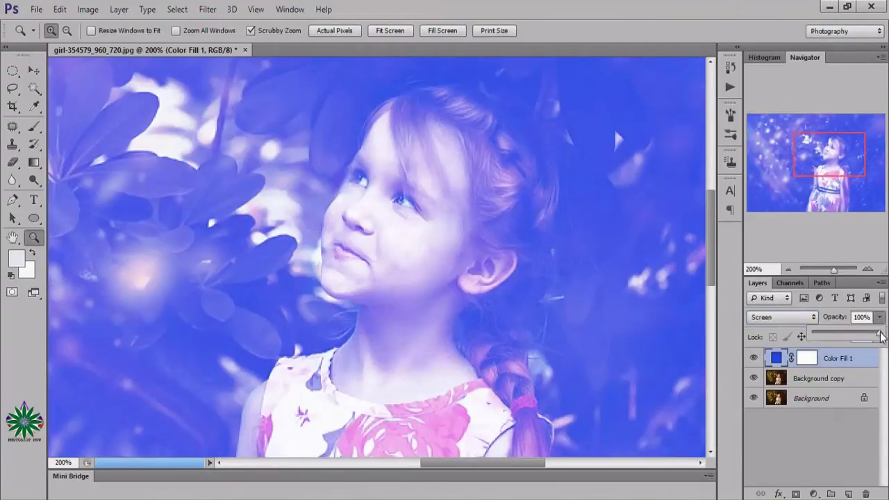
left_click_drag(868, 336, 830, 341)
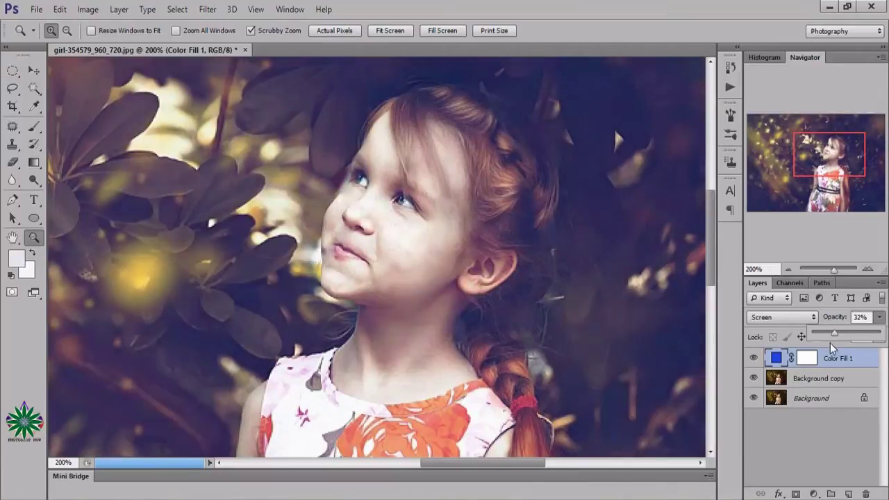
left_click(840, 368)
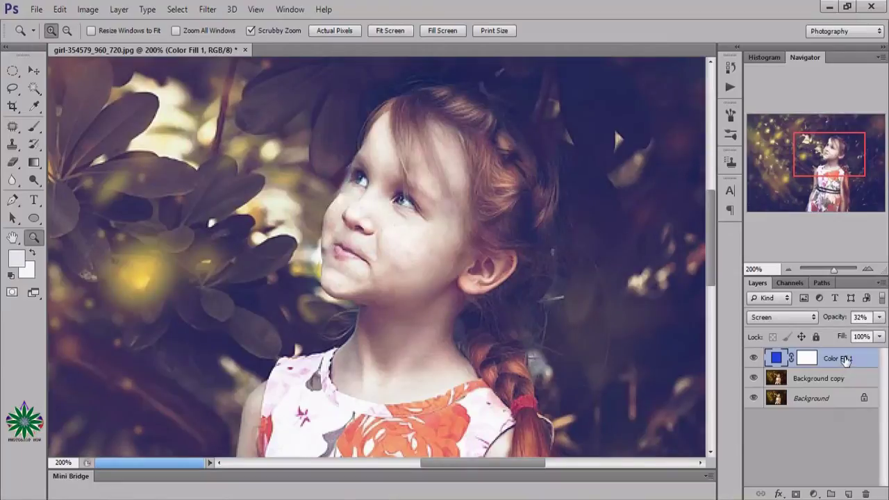
- Duplicate Color Fill 1 three times and recolour the first copy magenta
left_click_drag(848, 374, 850, 494)
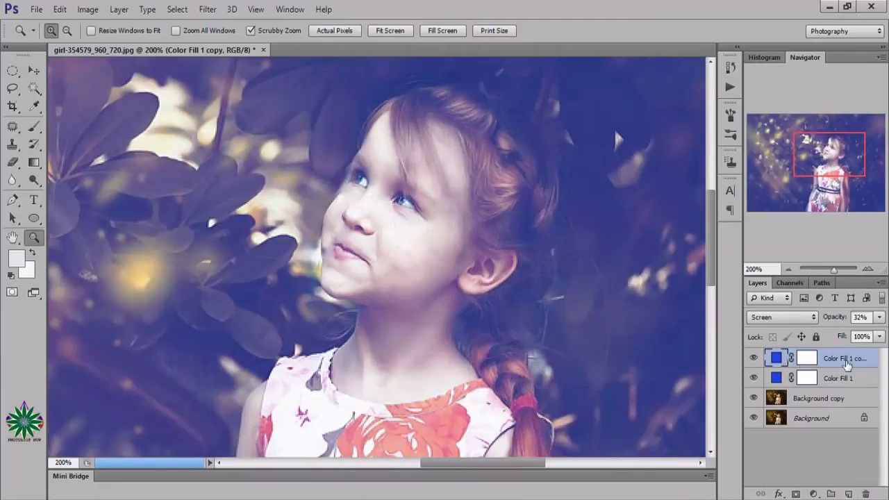
left_click_drag(842, 360, 851, 493)
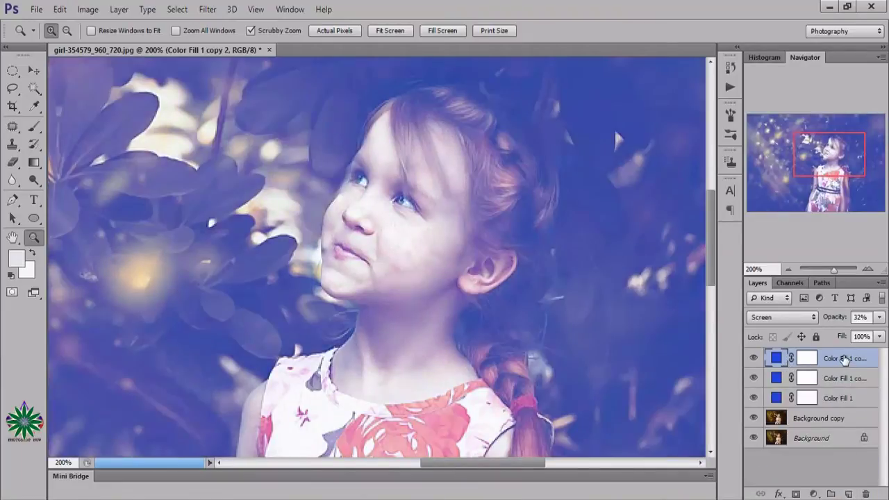
left_click_drag(844, 358, 851, 493)
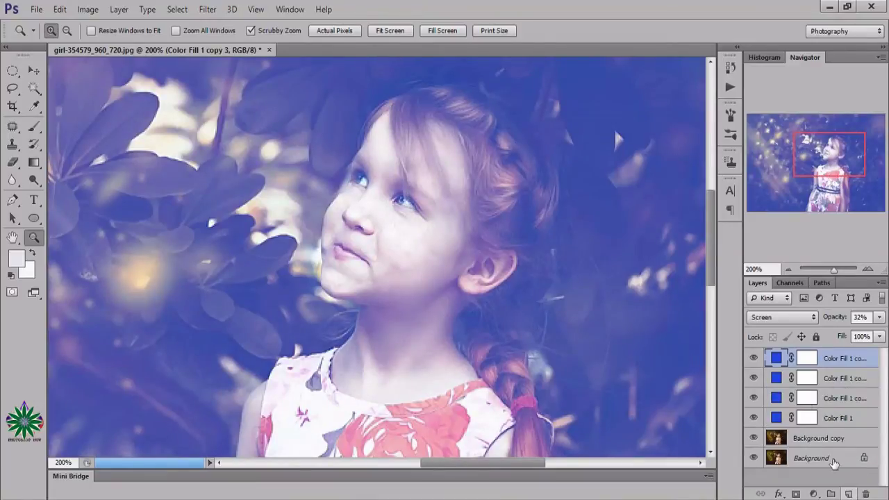
left_click(783, 400)
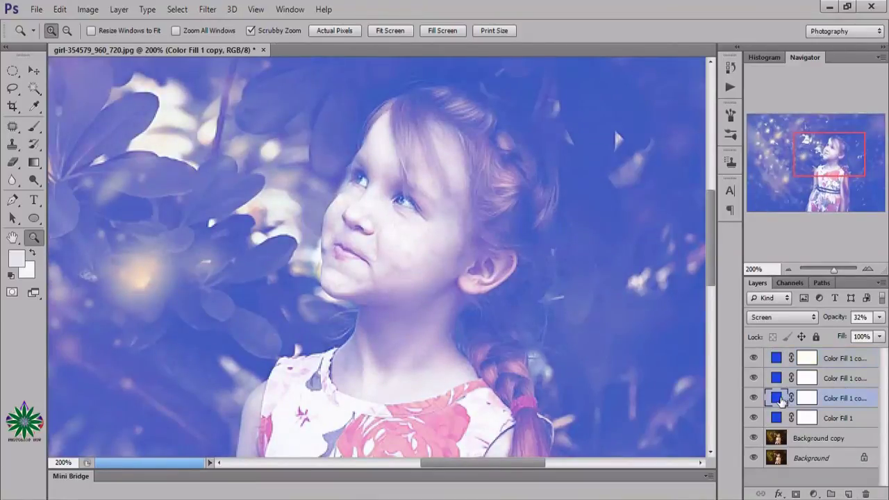
double_click(782, 399)
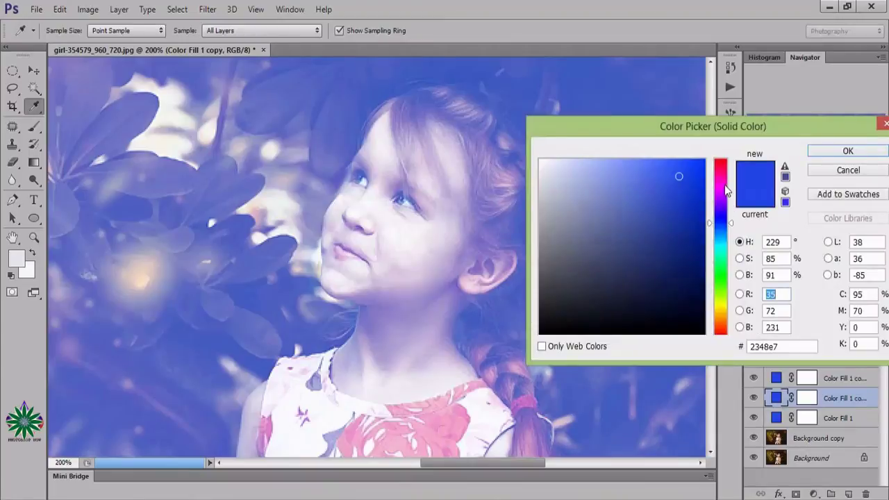
left_click(724, 183)
left_click(697, 169)
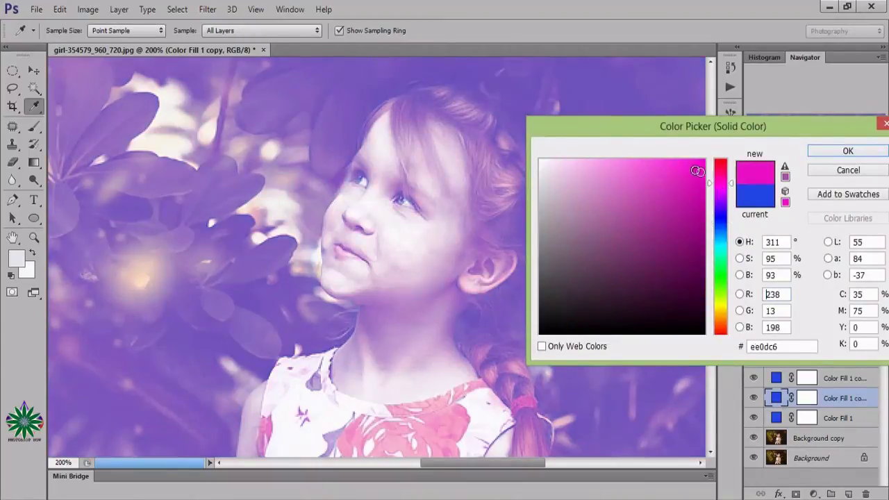
left_click(817, 152)
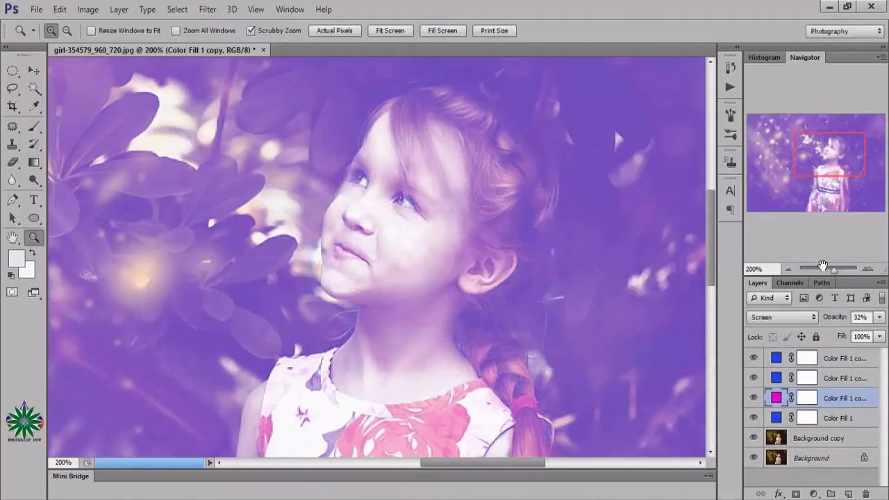
- Recolour the remaining two copies red (eb112f) and green (51ae12)
double_click(776, 378)
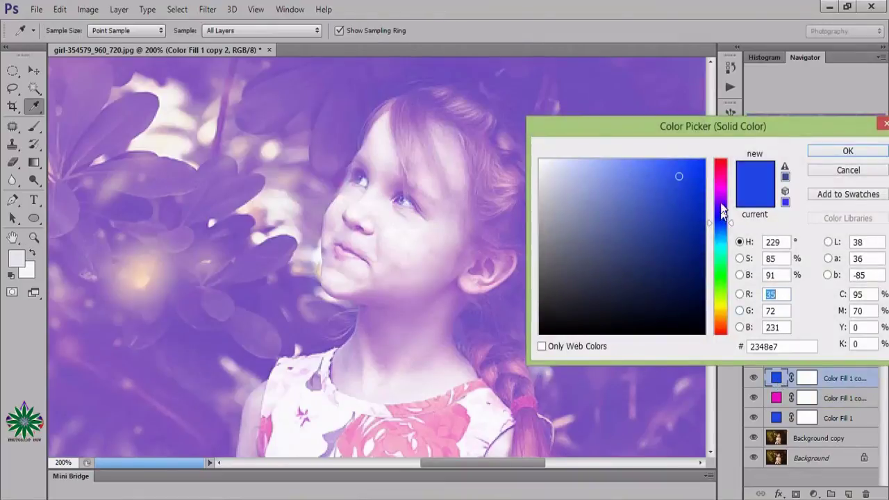
left_click(723, 164)
left_click(694, 173)
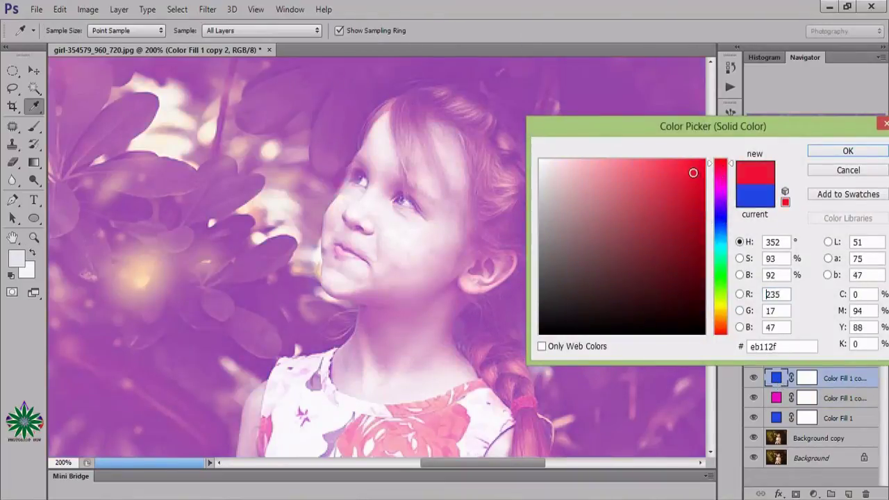
left_click(822, 153)
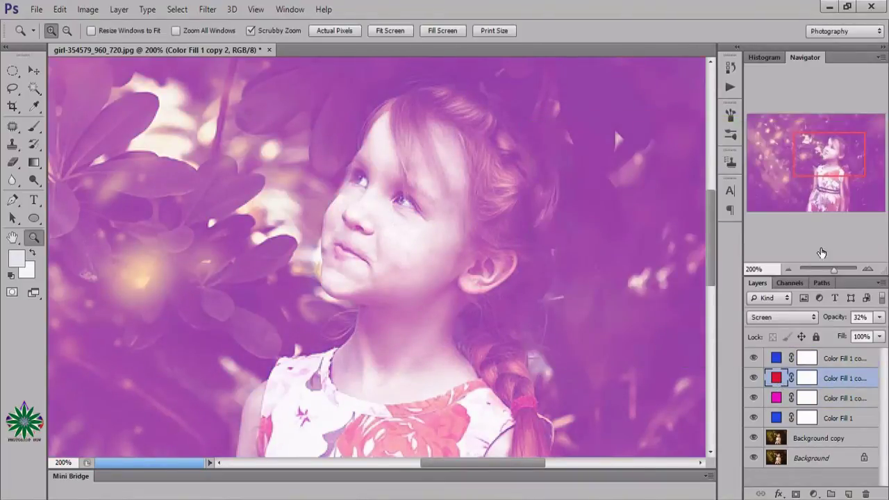
double_click(778, 358)
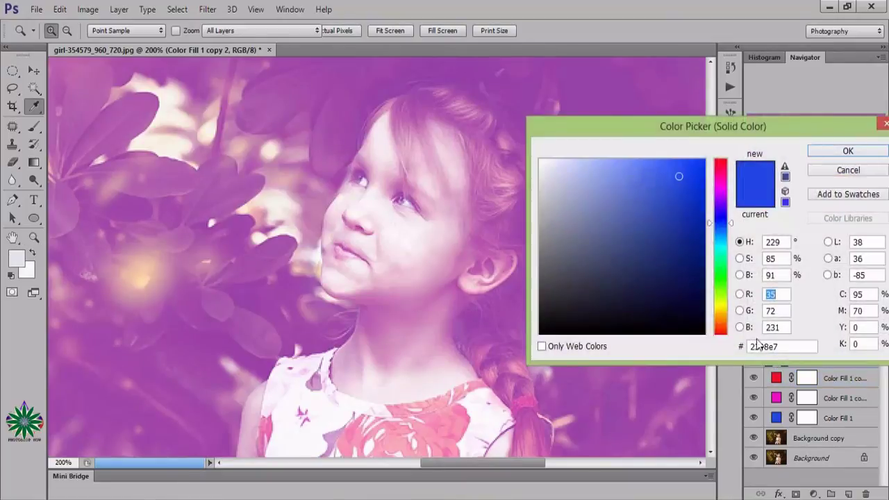
left_click(720, 288)
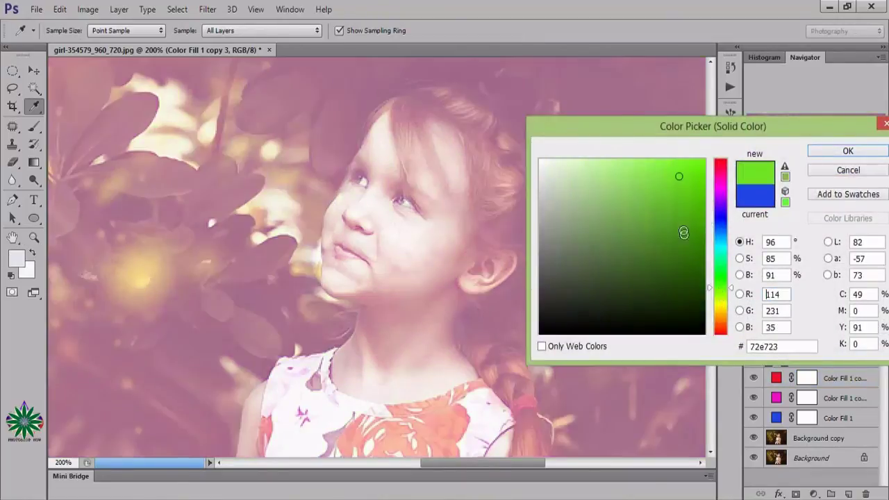
left_click(687, 215)
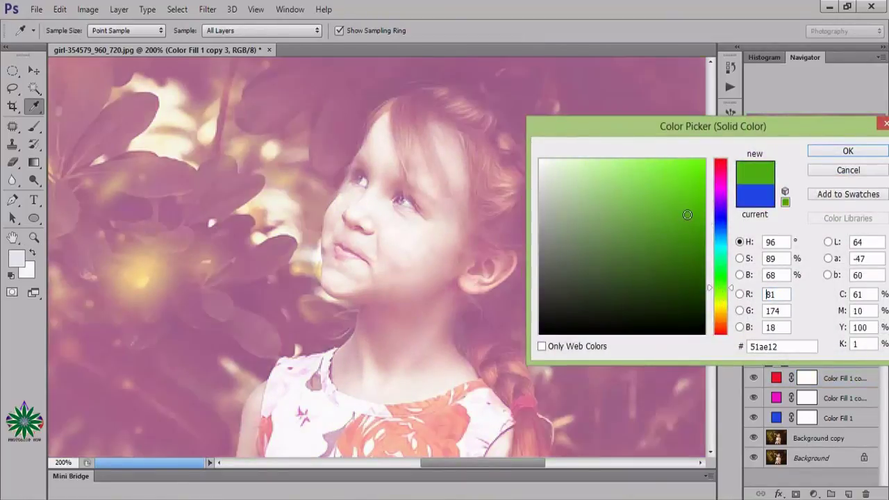
left_click(824, 153)
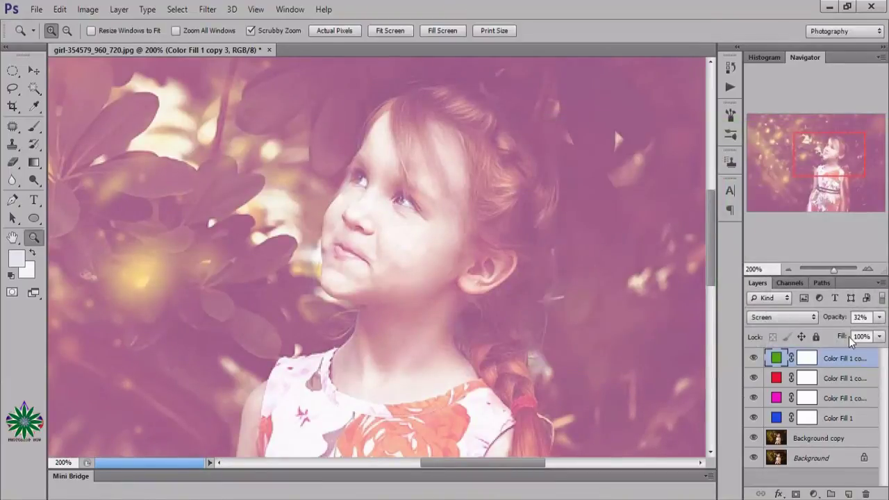
- Step through Color Fill 1, magenta and red fills, hiding red and toggling magenta to compare
left_click(831, 424)
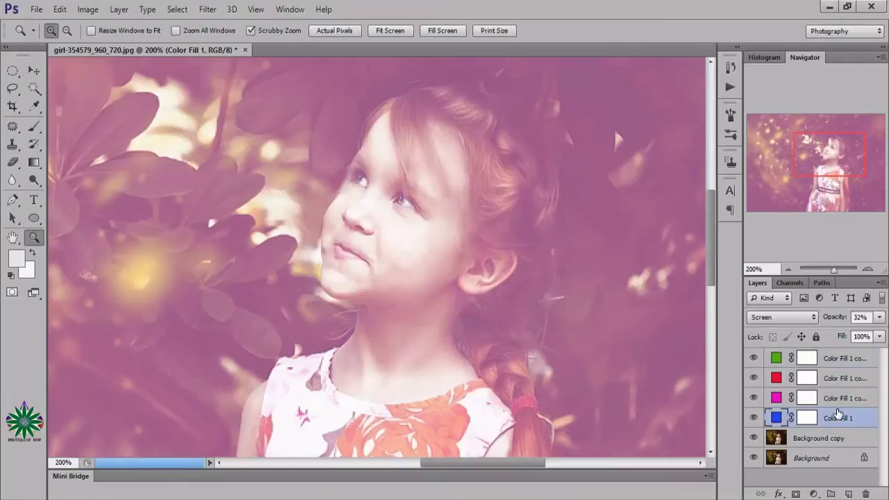
left_click(841, 400)
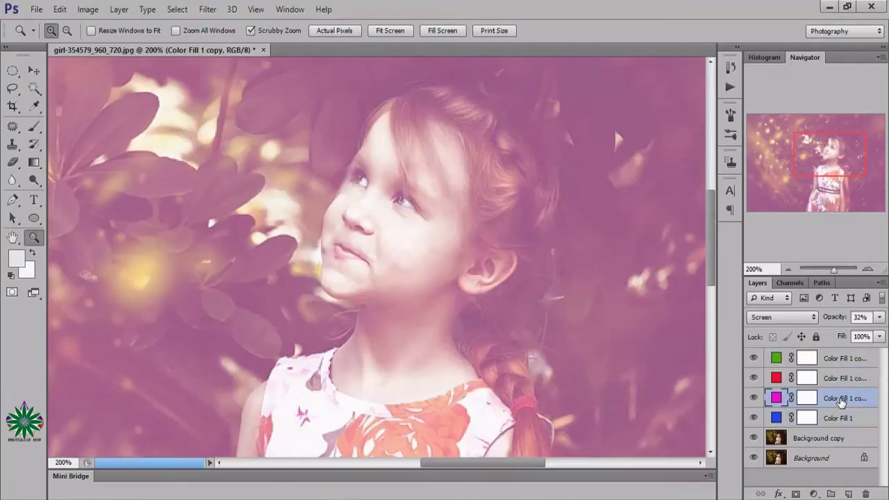
left_click(840, 379)
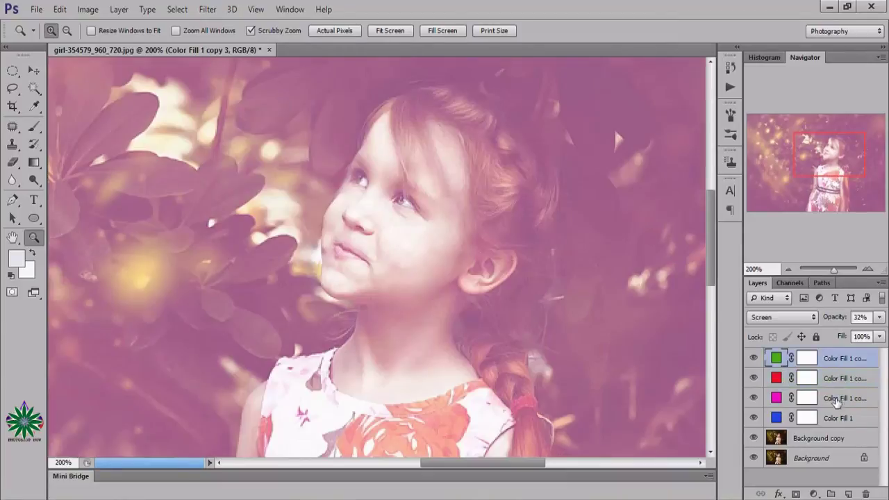
left_click(755, 378)
left_click(754, 399)
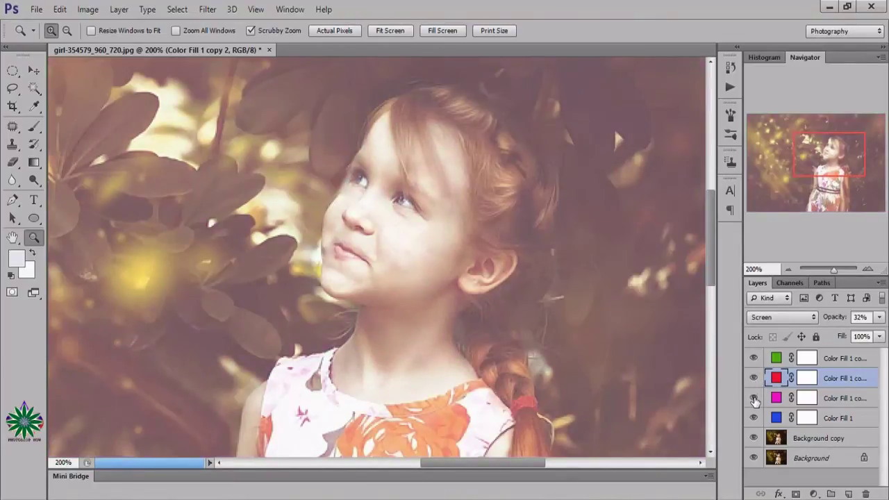
left_click(754, 398)
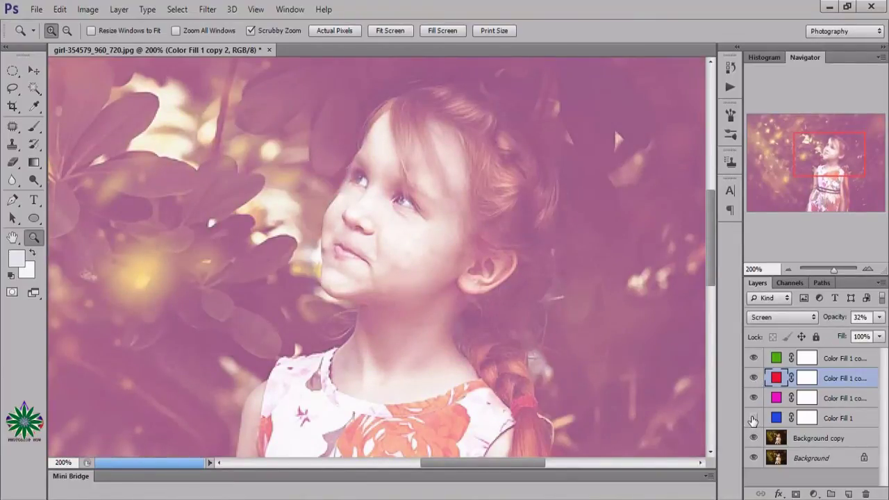
- Toggle the blue, green and red fills off and on, leaving the green fill hidden
left_click(754, 418)
left_click(754, 419)
left_click(754, 358)
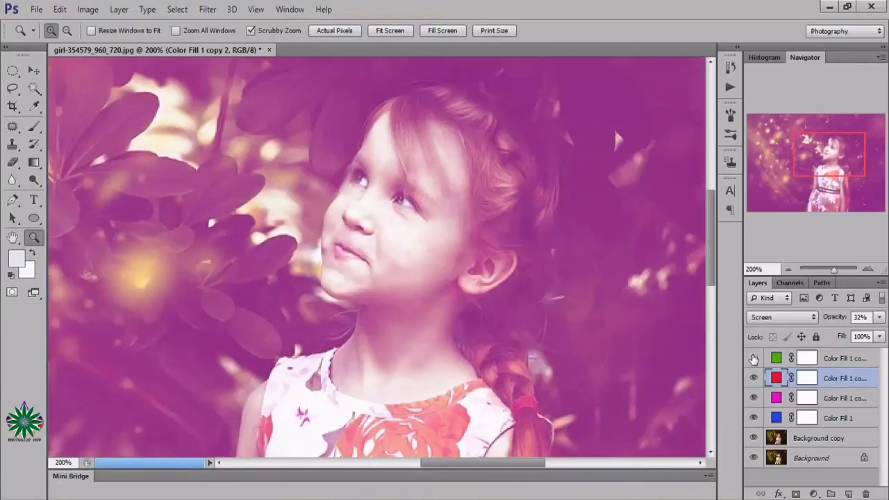
left_click(754, 359)
left_click(754, 378)
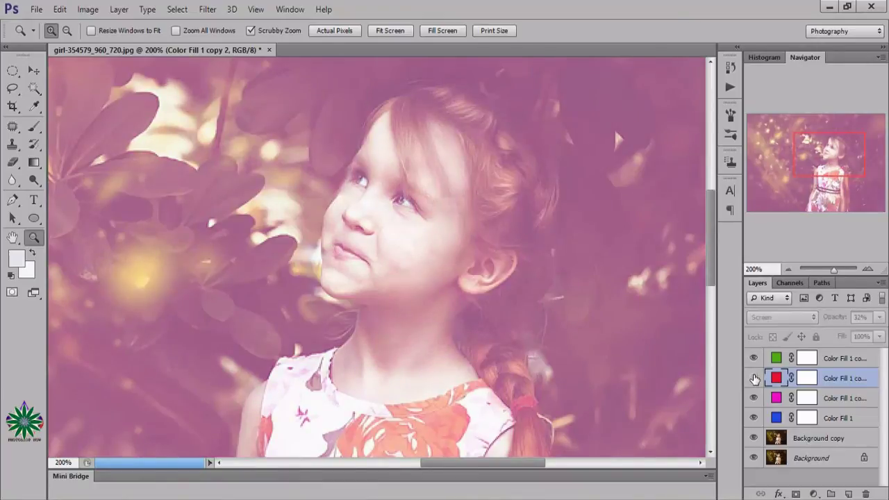
left_click(754, 379)
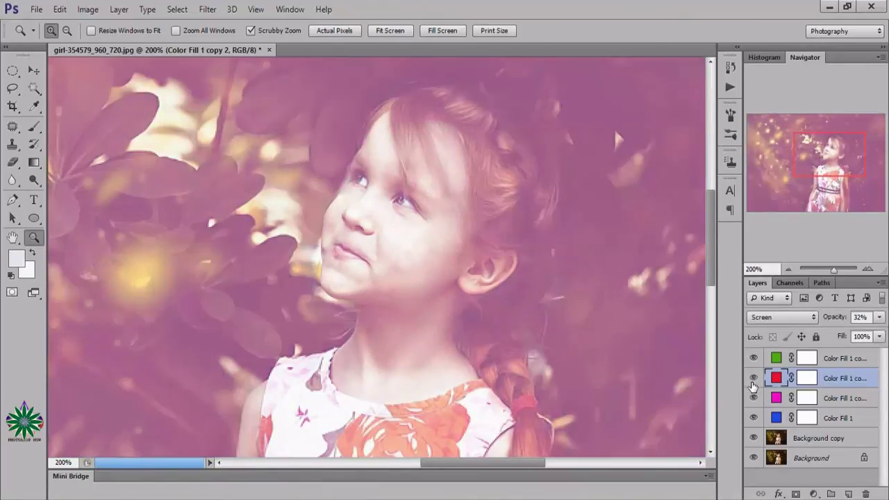
left_click(754, 359)
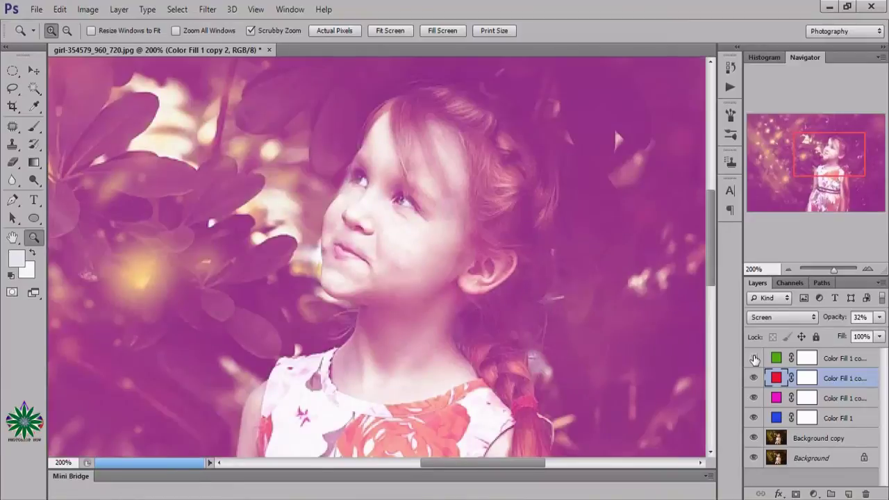
- Show the green fill again and set the red fill's blend mode to Soft Light
left_click(754, 358)
left_click(792, 319)
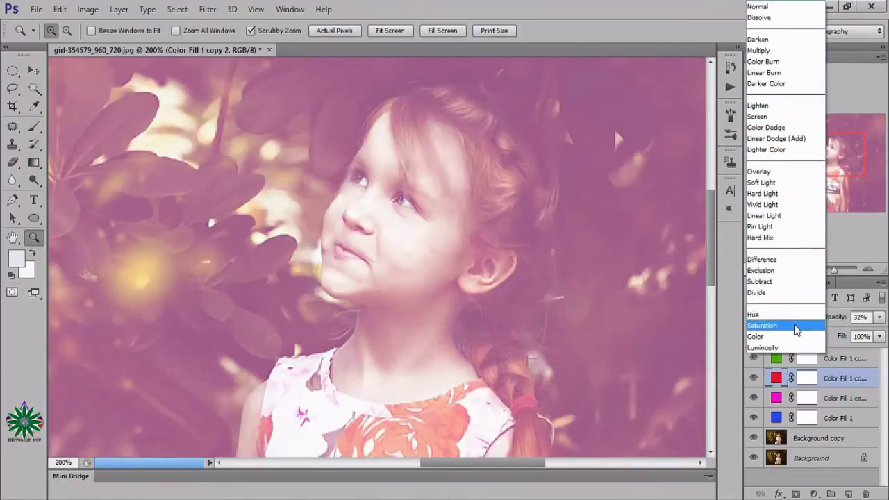
left_click(776, 185)
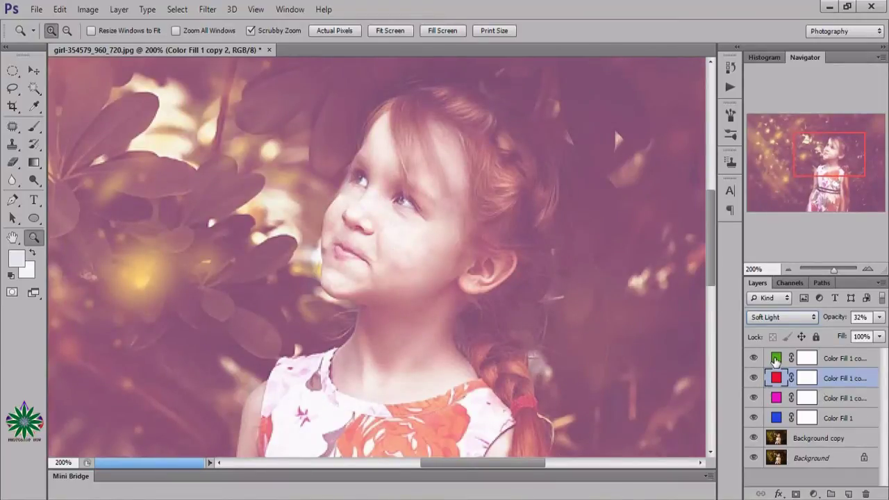
- Set the magenta fill to Overlay and Color Fill 1 to Color blend mode
left_click(776, 398)
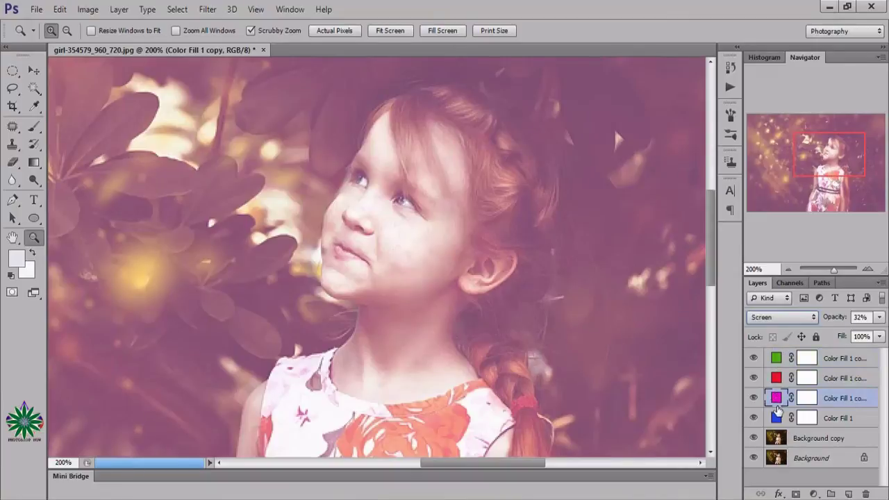
left_click(771, 318)
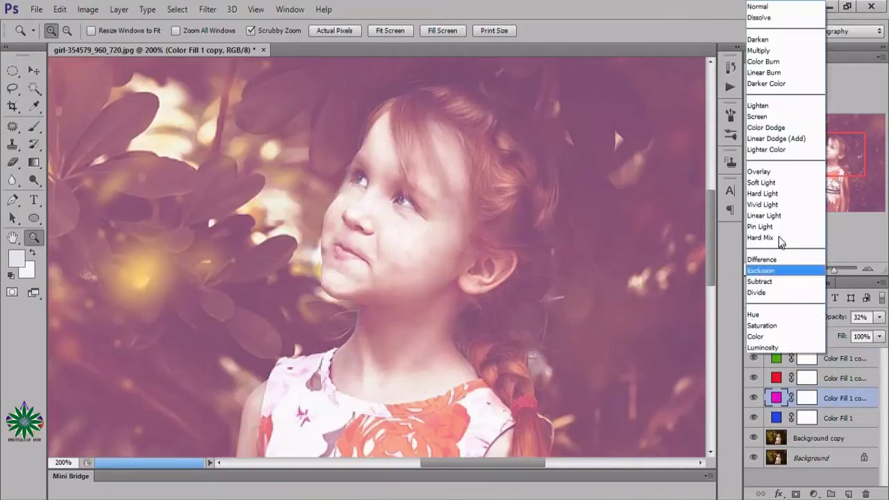
left_click(764, 172)
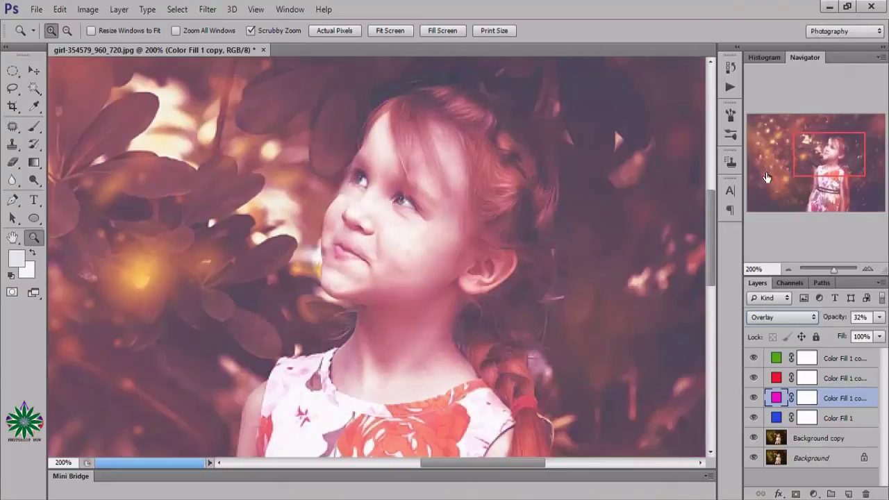
left_click(777, 420)
left_click(777, 317)
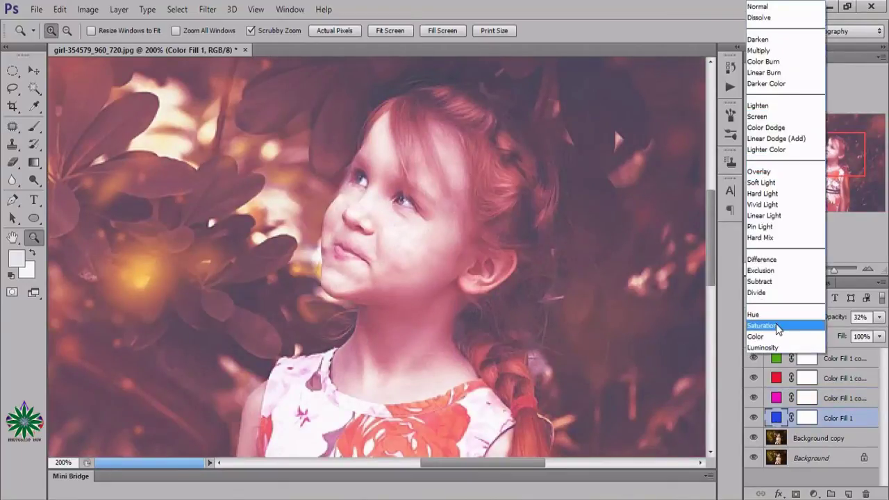
left_click(782, 338)
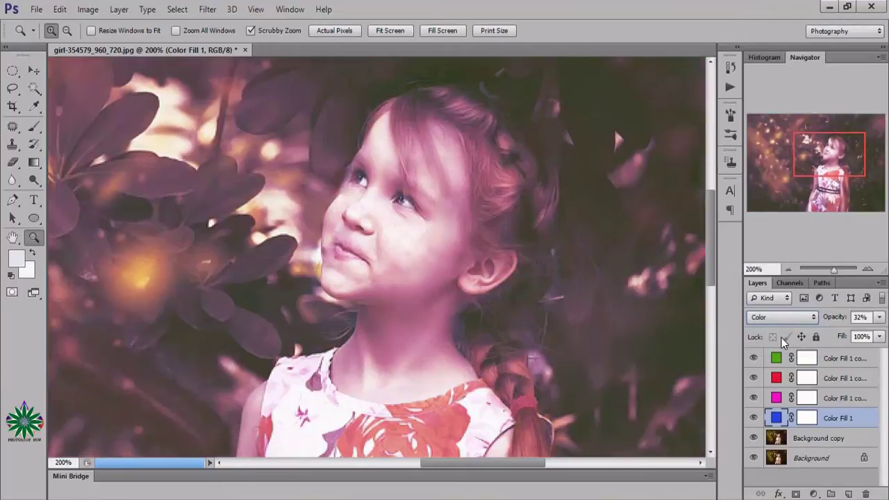
- Toggle Color Fill 1, magenta, red and green fills to compare, leaving all four visible
left_click(755, 421)
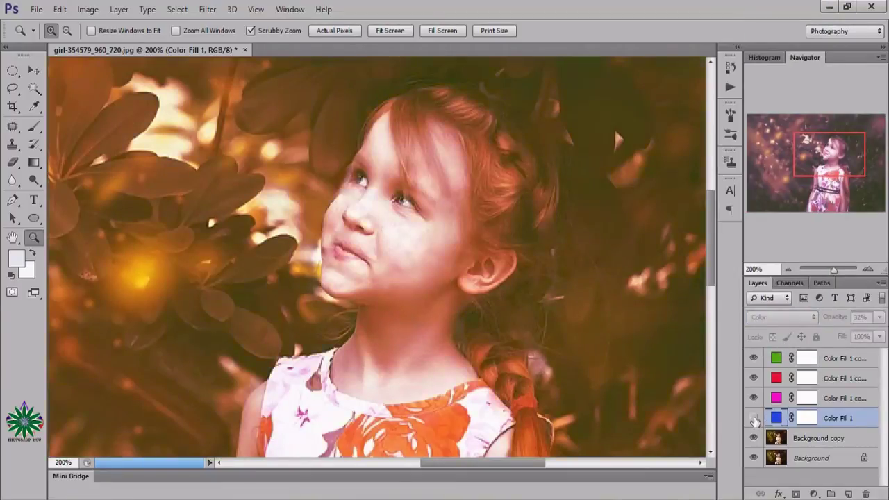
left_click(754, 419)
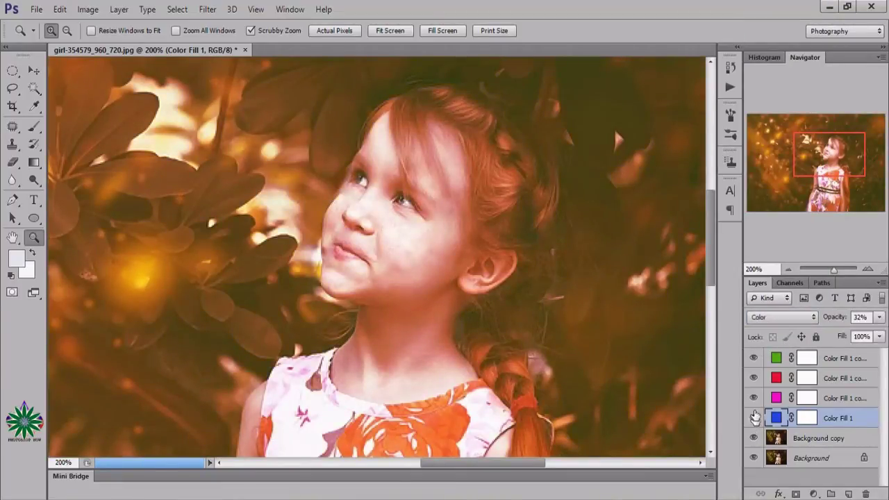
left_click(753, 399)
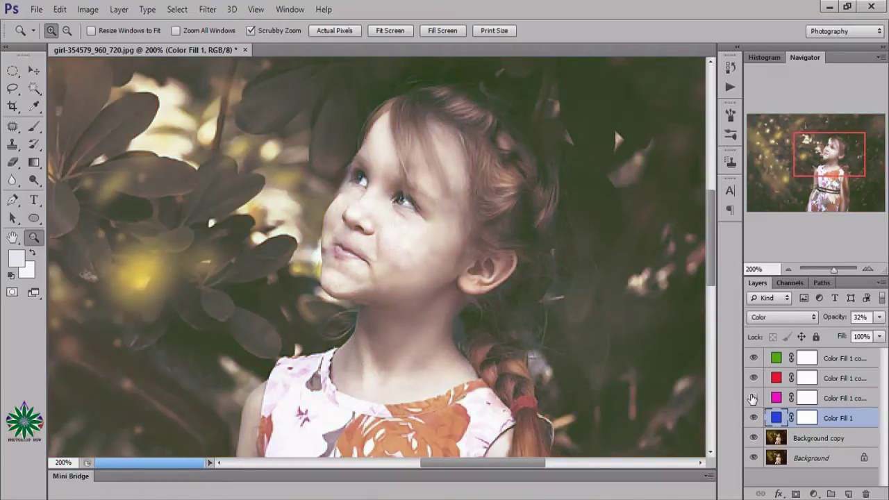
left_click(753, 398)
left_click(754, 378)
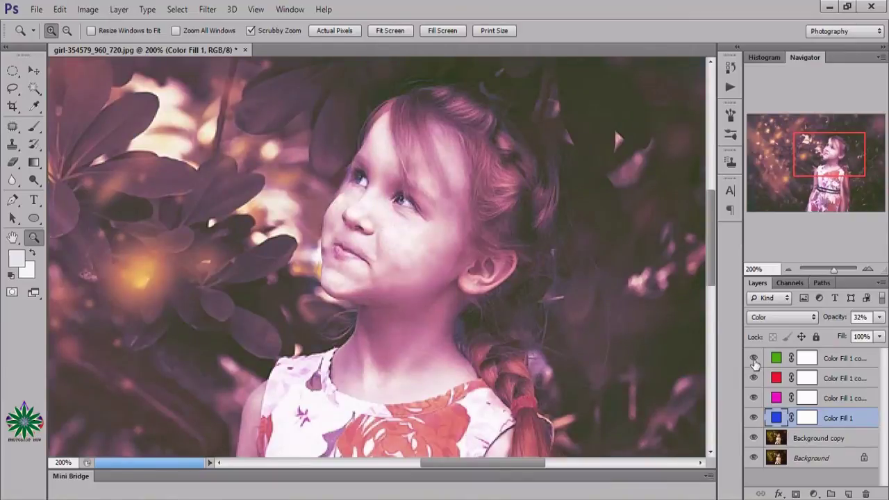
left_click(755, 364)
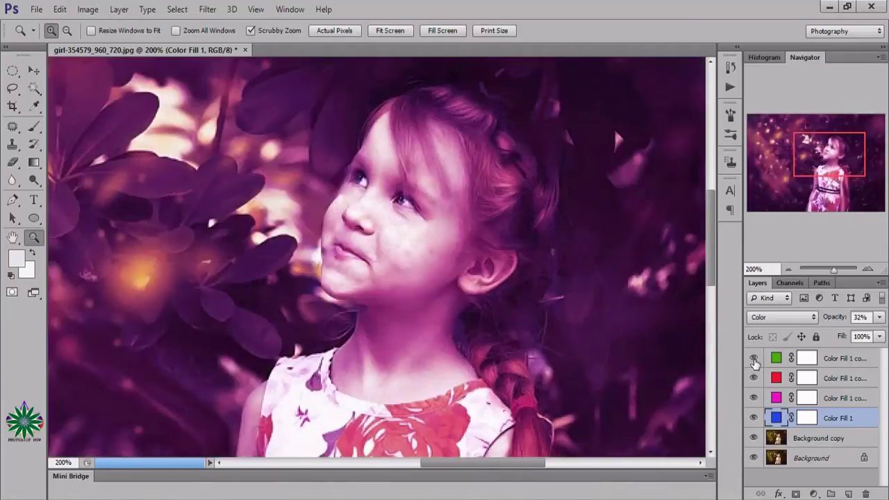
left_click(755, 364)
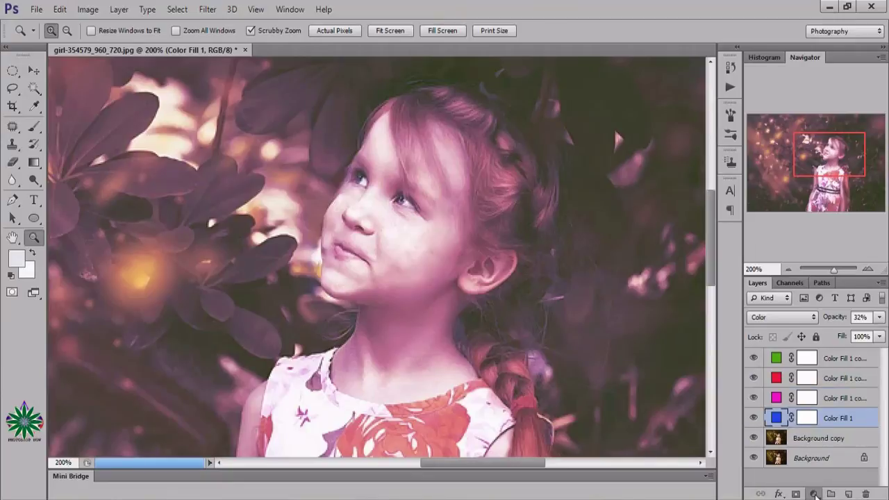
- Add Levels 1 with input levels 20/1.00/235 and output levels 17–225
left_click(816, 492)
left_click(812, 270)
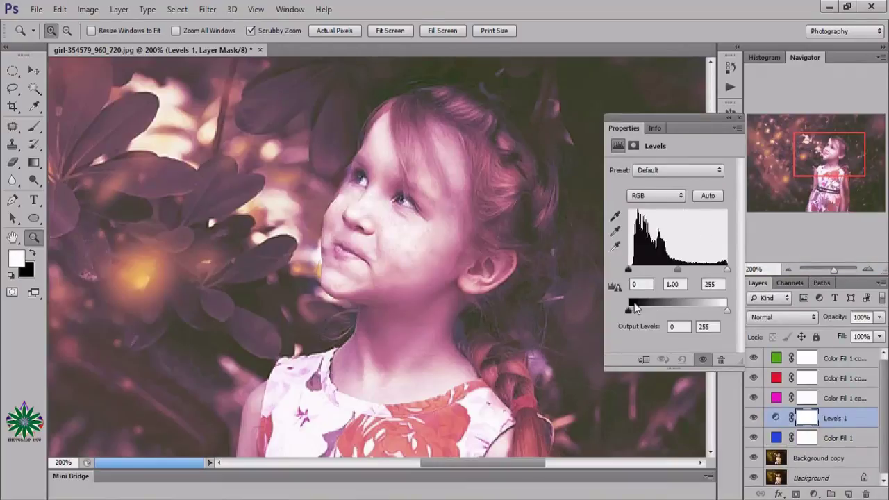
mouse_move(632, 310)
left_mouse_down()
mouse_move(645, 311)
mouse_move(635, 316)
left_mouse_up()
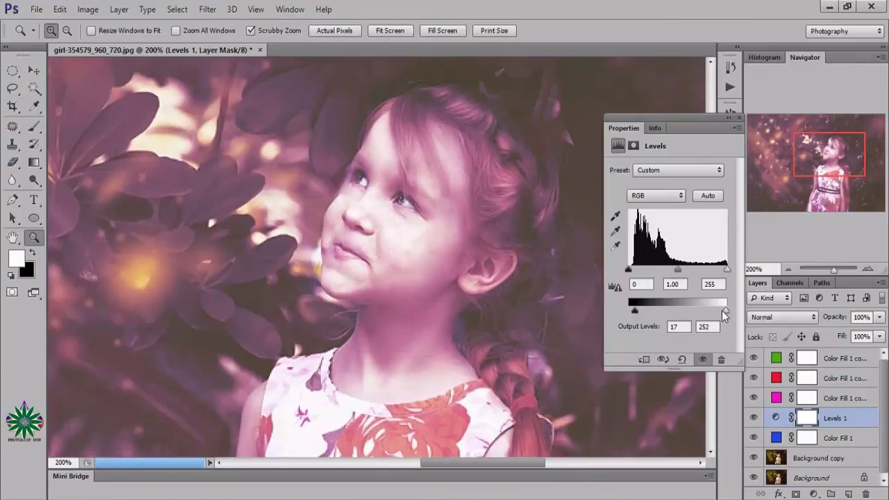
left_click_drag(721, 311, 715, 311)
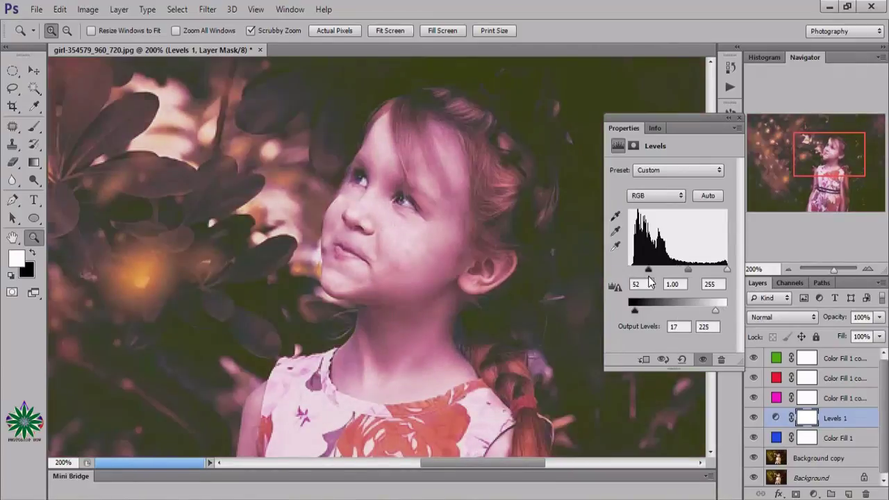
left_click_drag(643, 271, 635, 271)
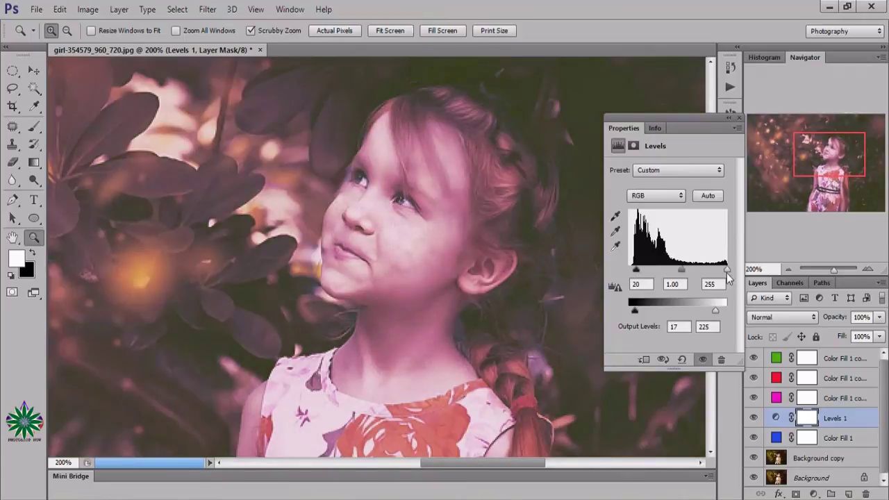
left_click_drag(727, 269, 720, 270)
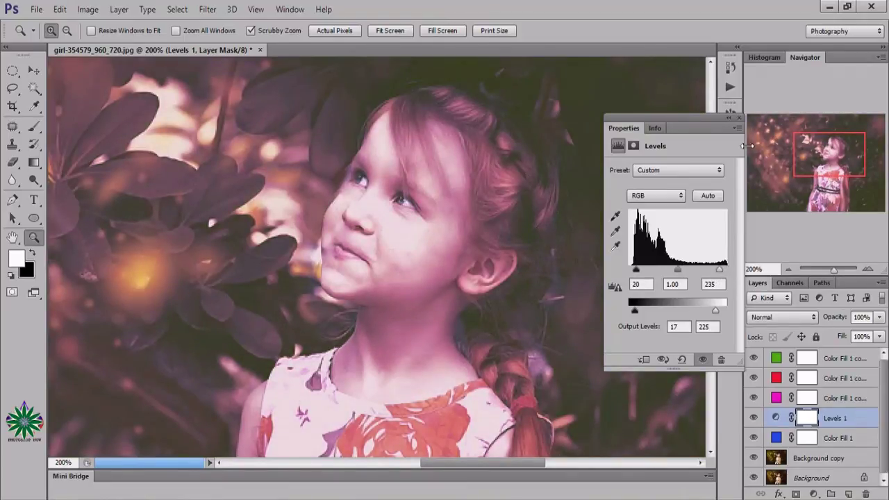
left_click(738, 117)
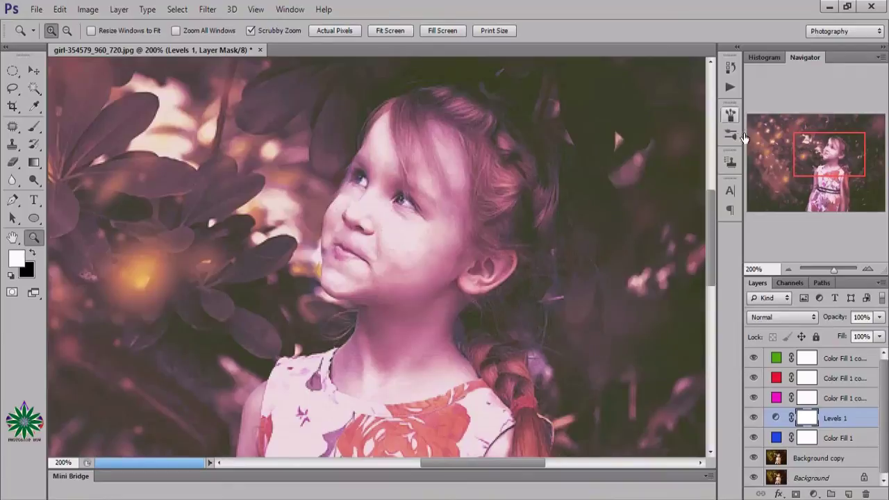
left_click(814, 494)
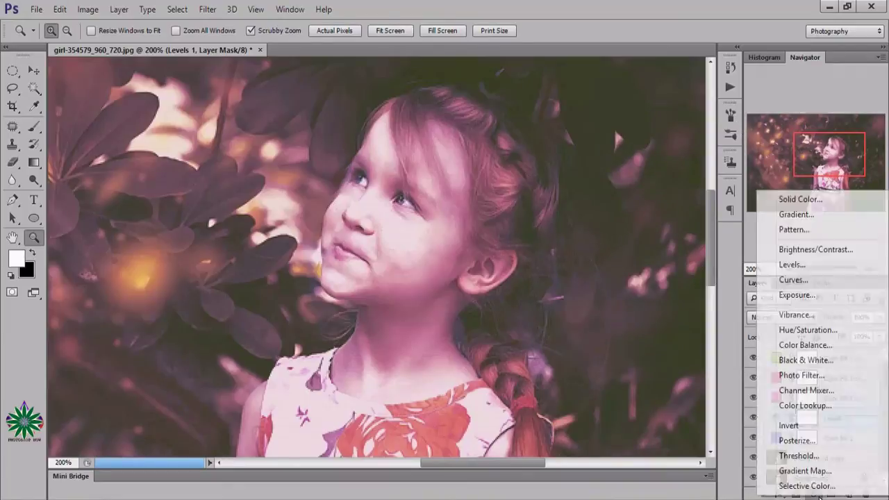
- Add Curves 1 with the Green channel's input 0 raised to output 12
left_click(793, 279)
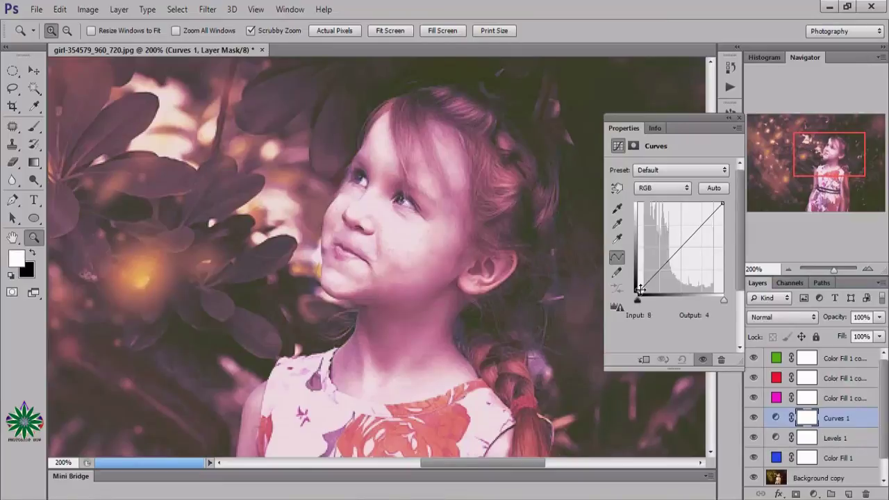
left_click(682, 192)
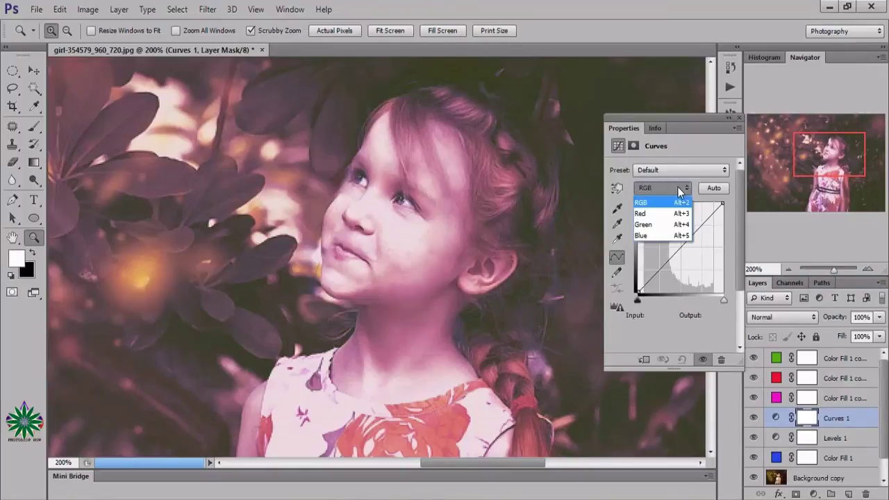
left_click(676, 225)
left_click_drag(640, 289, 639, 284)
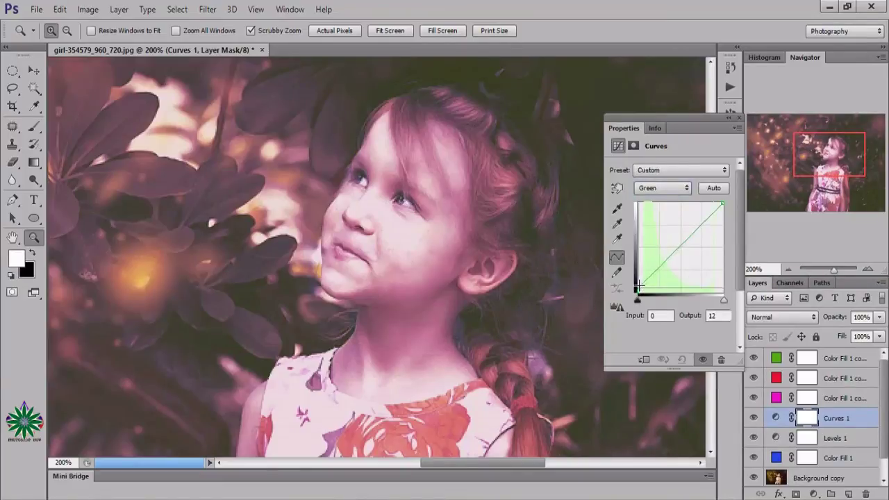
left_click(738, 116)
- Add Color Balance 1 with midtones set to -27, +44 and +45
left_click(816, 494)
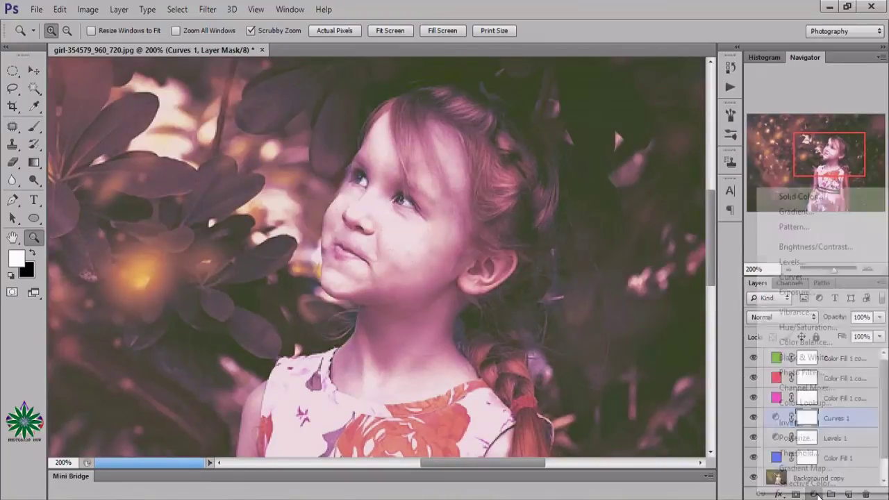
left_click(799, 342)
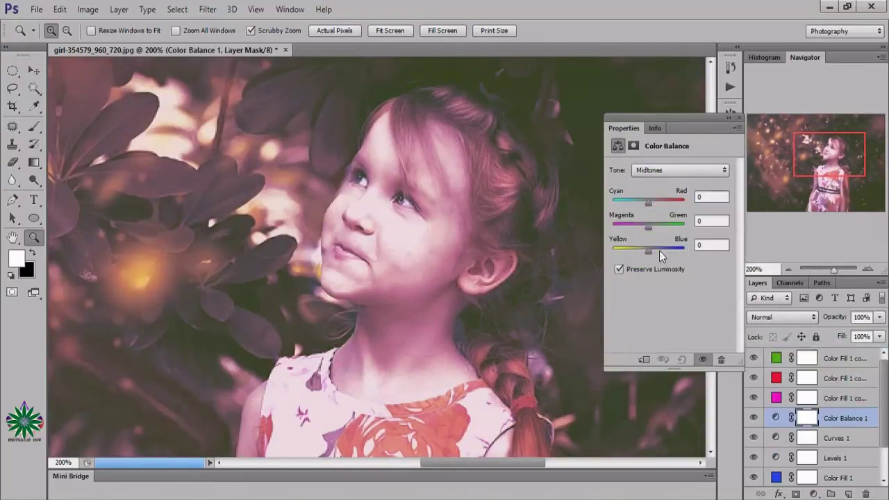
mouse_move(640, 204)
left_mouse_down()
mouse_move(632, 206)
mouse_move(664, 228)
left_mouse_up()
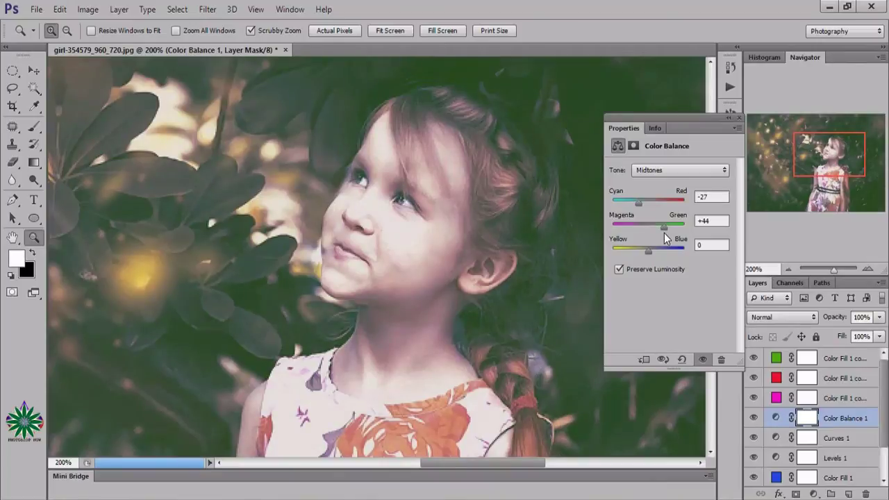
mouse_move(651, 253)
left_mouse_down()
mouse_move(640, 253)
mouse_move(668, 265)
left_mouse_up()
left_click(740, 118)
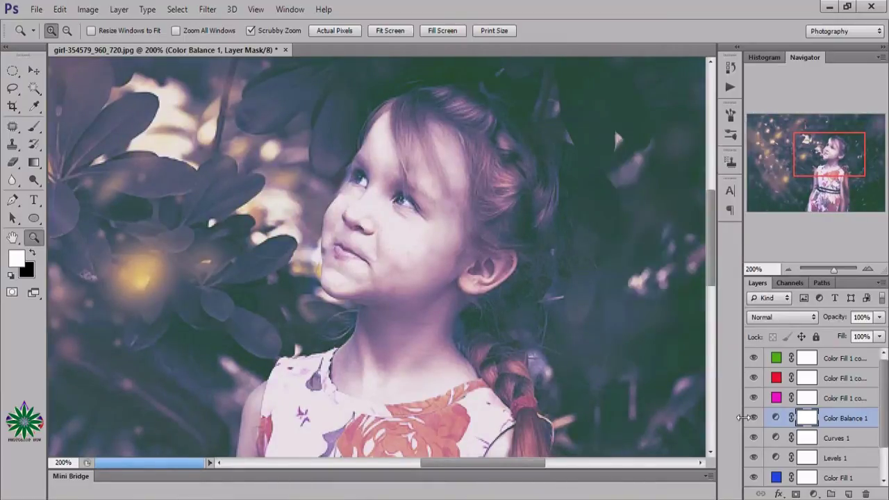
- Select the four Color Fill layers plus Levels, Curves and Color Balance, and group them as Group 1
scroll(870, 432, "down", 2)
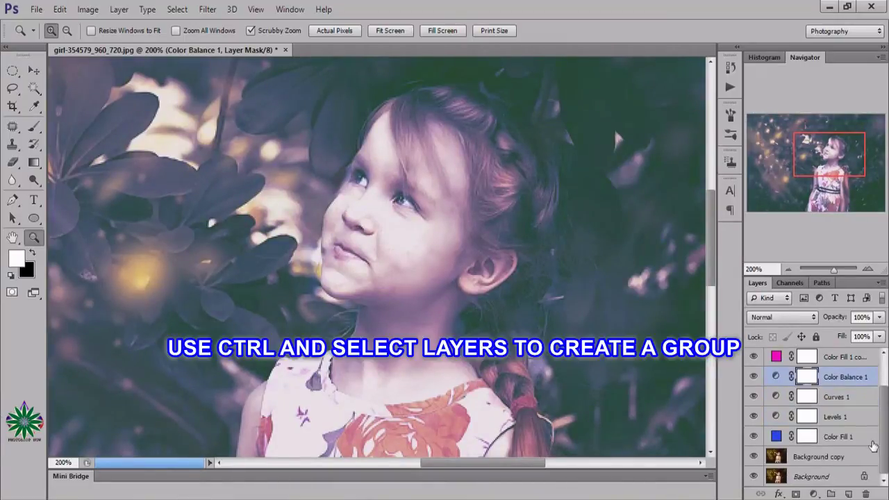
left_click(840, 436, "ctrl")
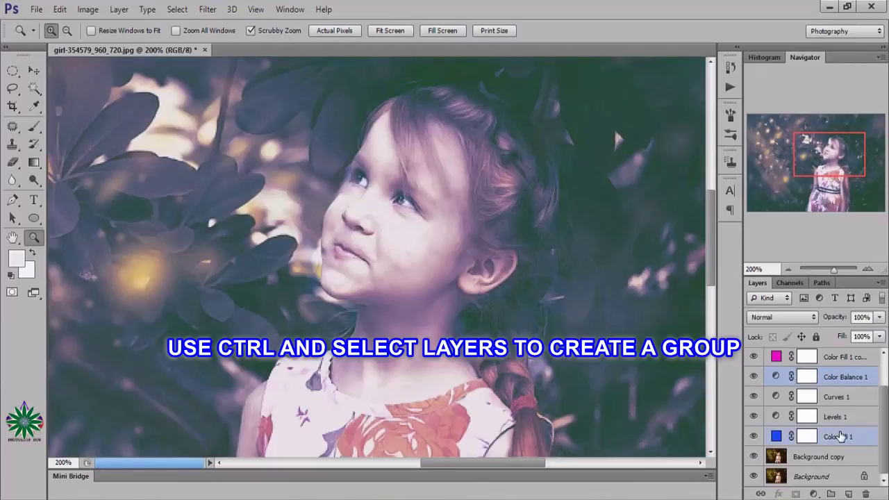
left_click(839, 417, "ctrl")
left_click(840, 400, "ctrl")
left_click_drag(883, 415, 882, 393)
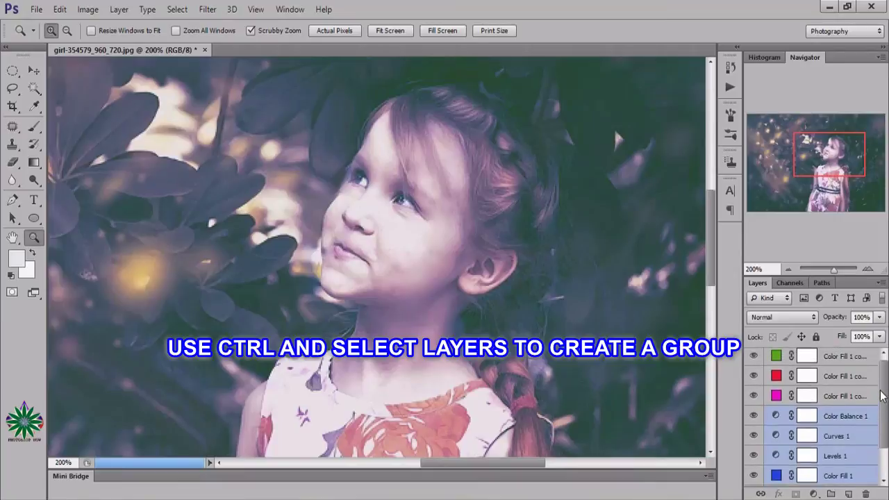
left_click(860, 398, "ctrl")
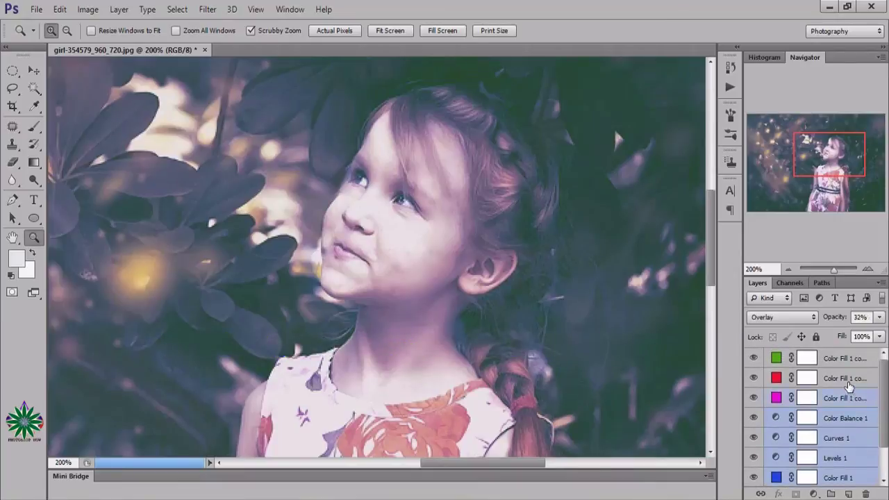
left_click(846, 379, "ctrl")
left_click(845, 358, "ctrl")
mouse_move(833, 413)
left_mouse_down()
mouse_move(842, 480)
mouse_move(833, 493)
left_mouse_up()
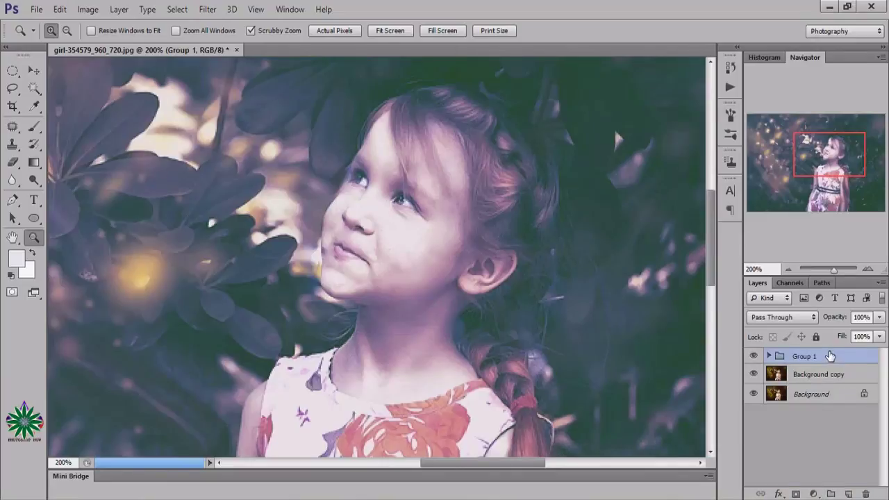
- Try different opacities for Group 1, from low values up to about 77%
left_click(879, 317)
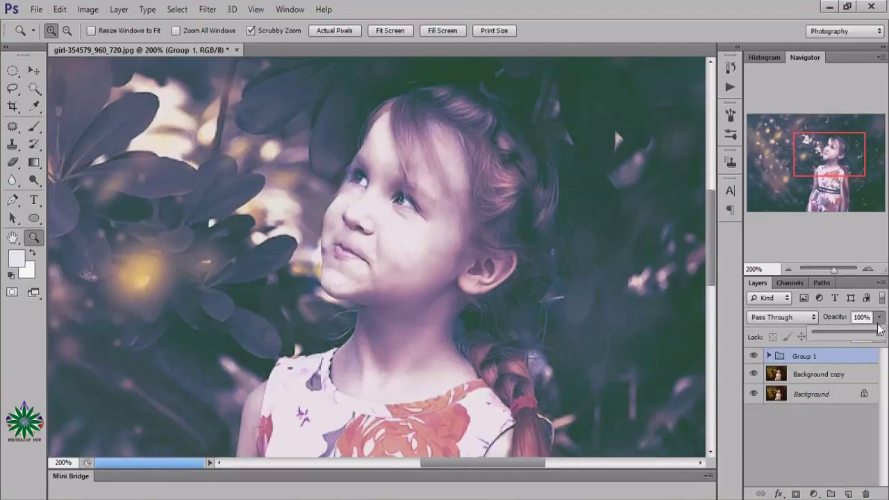
mouse_move(877, 332)
left_mouse_down()
mouse_move(858, 346)
mouse_move(815, 351)
left_mouse_up()
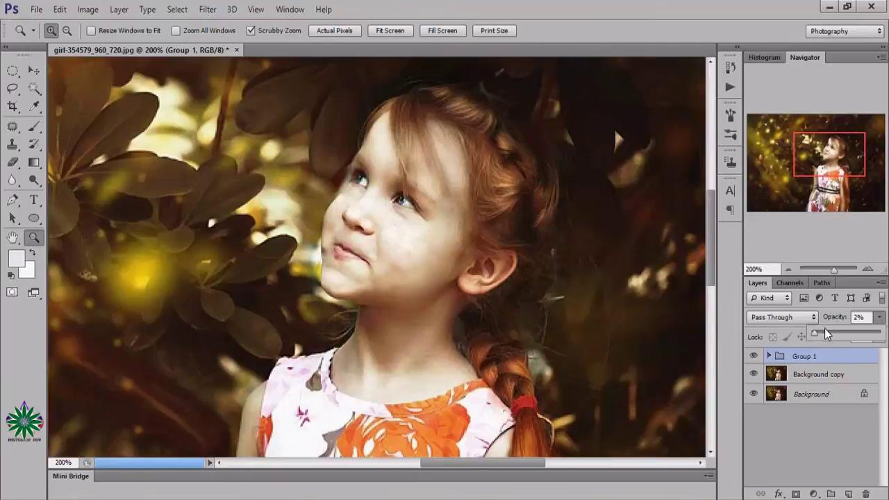
left_click_drag(819, 331, 820, 333)
left_click_drag(834, 333, 844, 335)
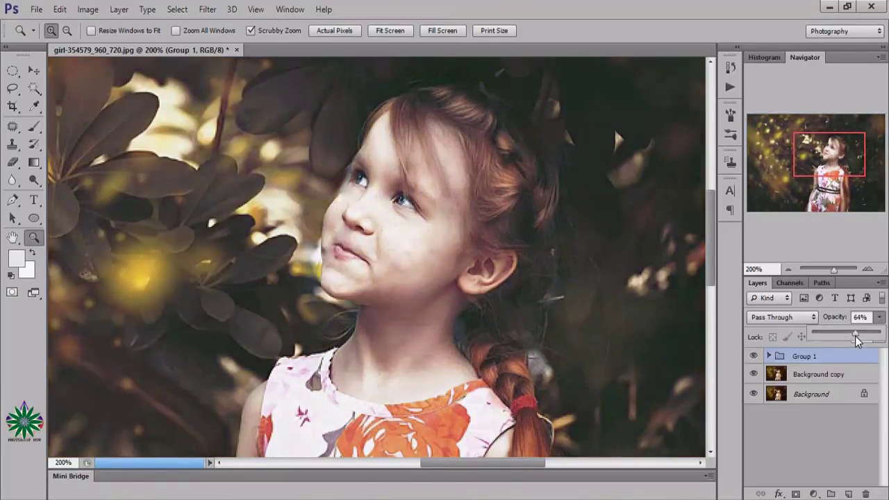
mouse_move(856, 335)
left_mouse_down()
mouse_move(862, 337)
mouse_move(832, 334)
left_mouse_up()
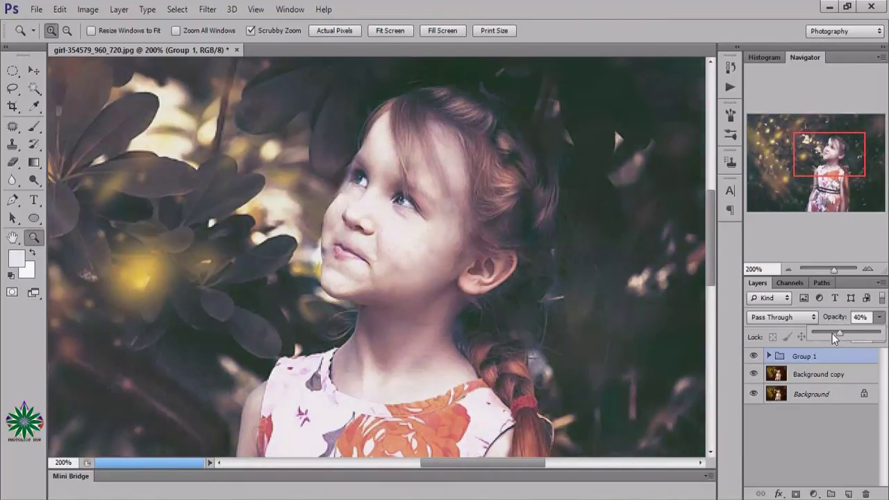
- Try Soft Light blending on Group 1, then return it to Pass Through
left_click(802, 321)
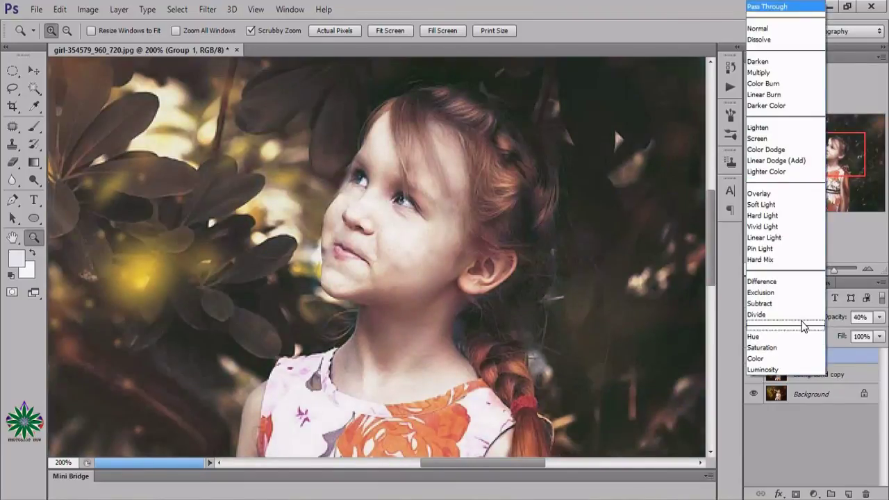
left_click(779, 205)
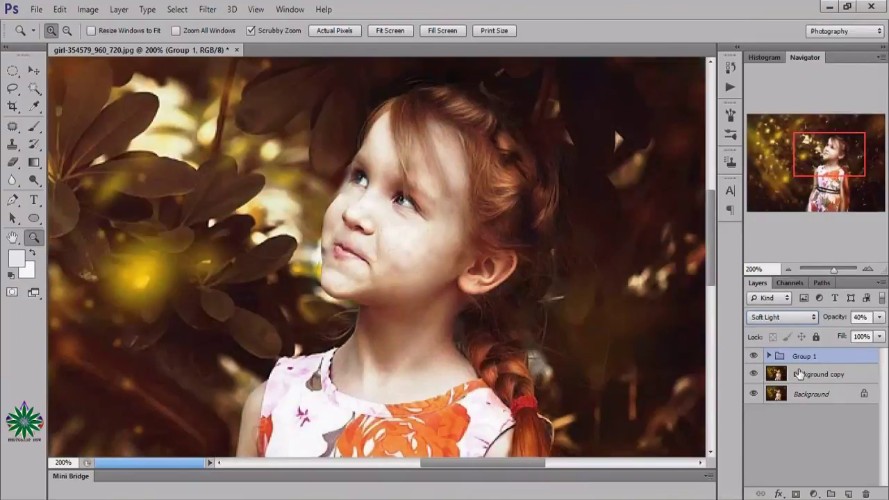
left_click(782, 318)
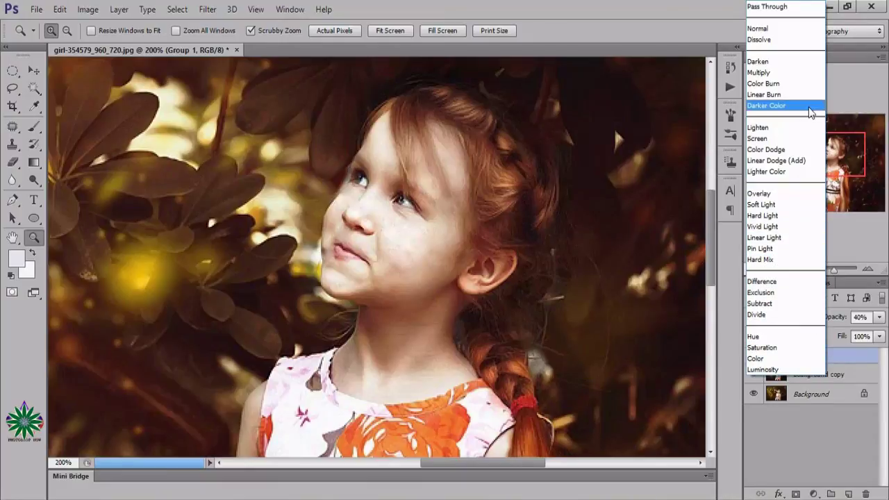
left_click(782, 8)
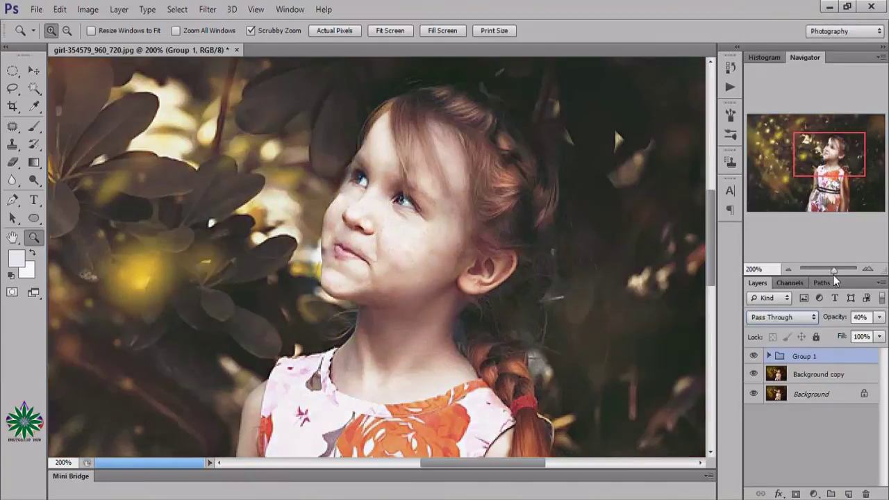
- Set Group 1's opacity to 61% and briefly expand the group to review its layers
left_click(880, 318)
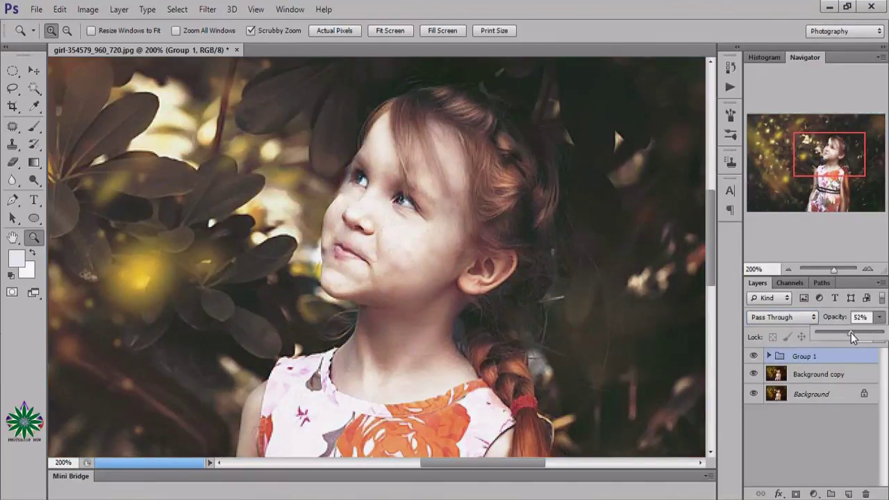
mouse_move(851, 333)
left_mouse_down()
mouse_move(867, 344)
mouse_move(833, 346)
mouse_move(858, 351)
left_mouse_up()
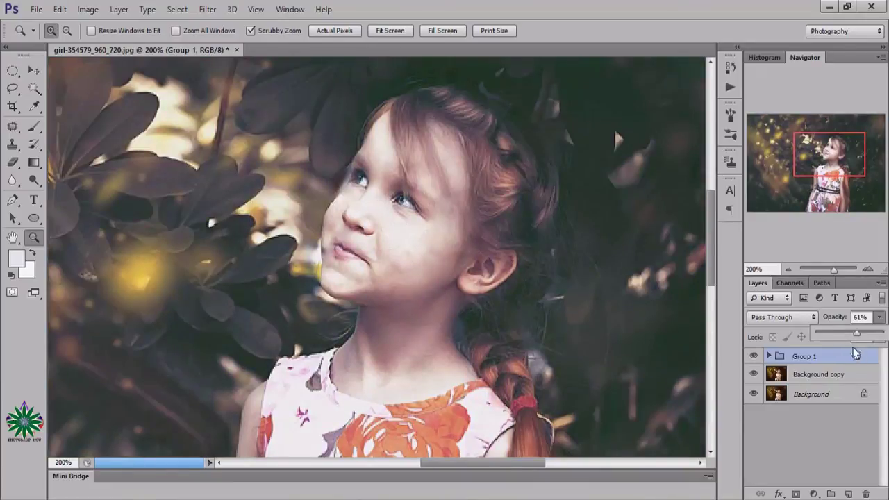
left_click(769, 356)
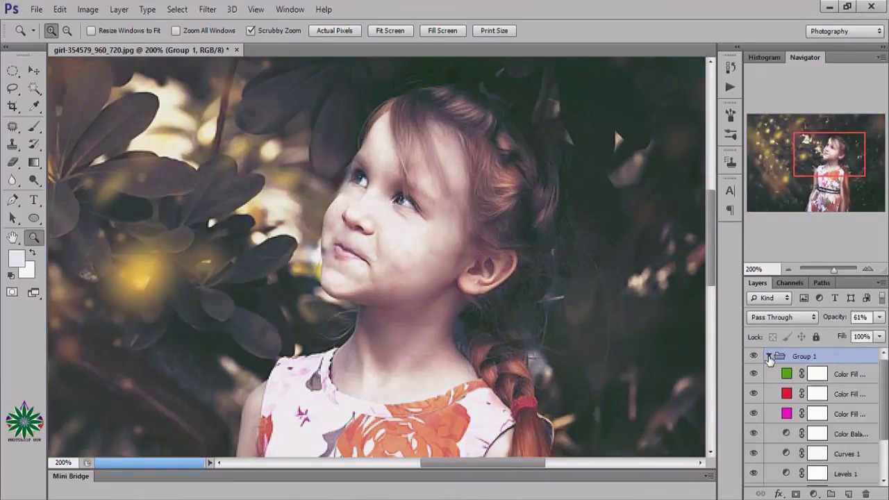
left_click(769, 356)
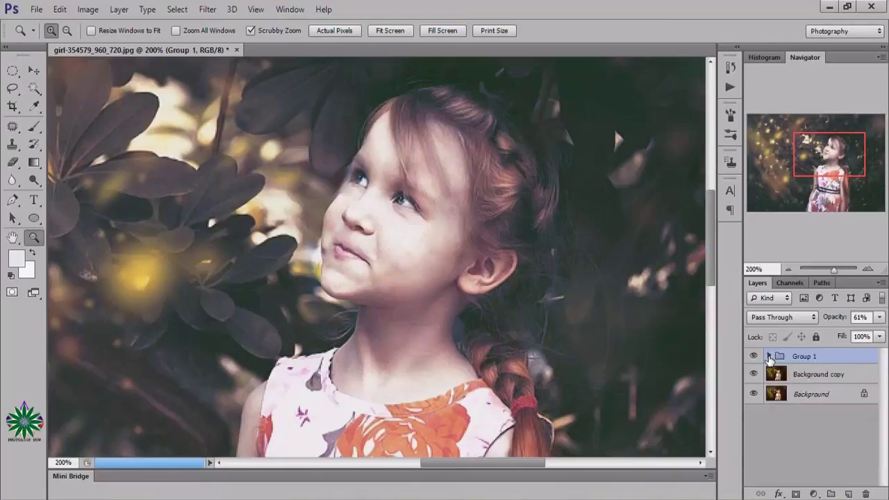